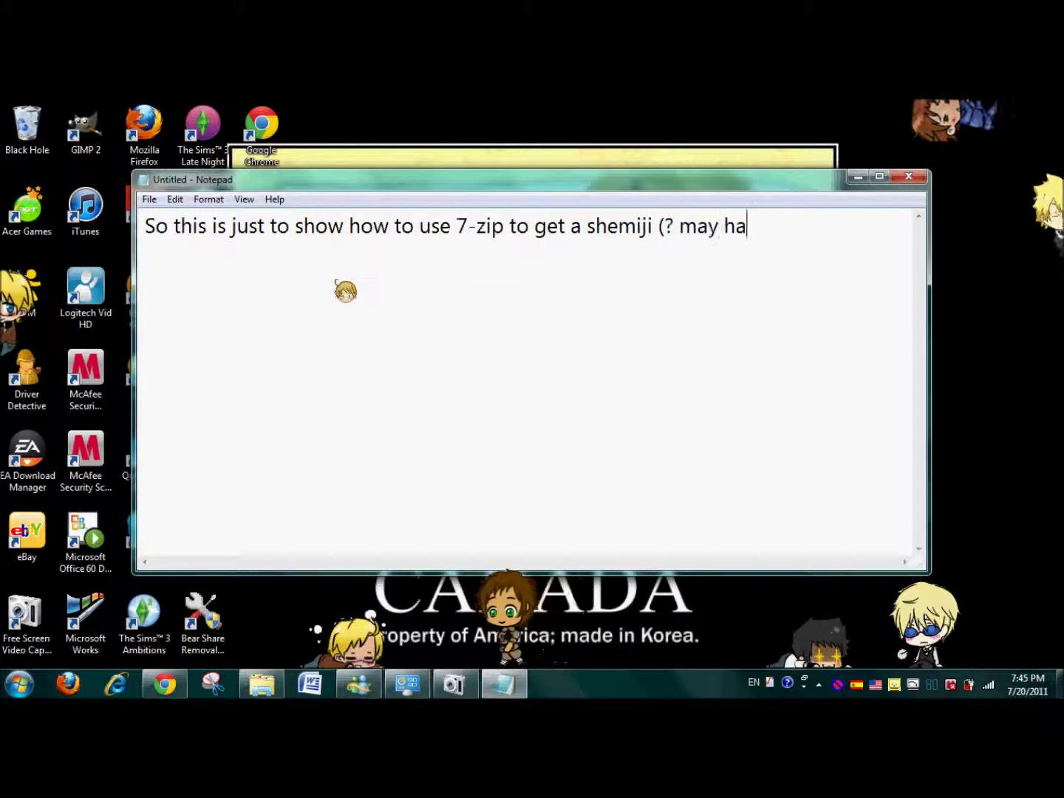
# - Finish the Notepad intro line and bring the deviantART Shimeji page back into view
pyautogui.press('Return')
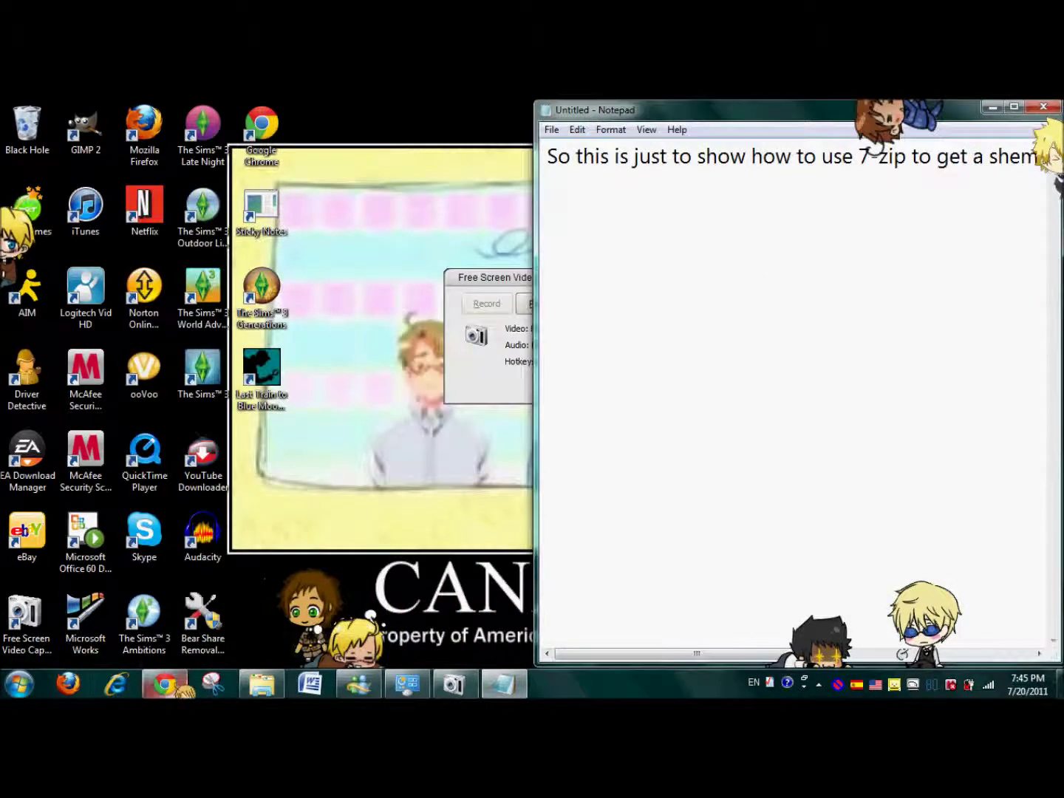
pyautogui.hotkey('alt', 'Tab')
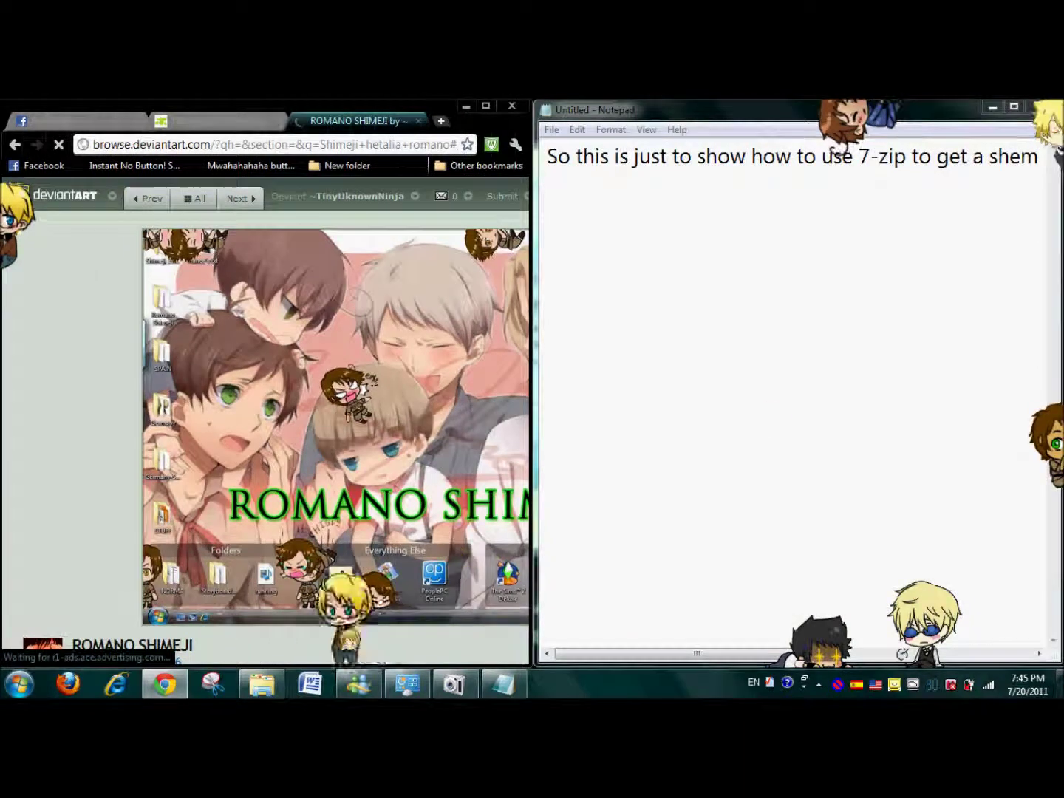
# - Note that the RAR file should always be chosen, and start the Romano Shimeji RAR download
pyautogui.moveTo(522, 219); pyautogui.dragTo(524, 252)
pyautogui.click(642, 260)
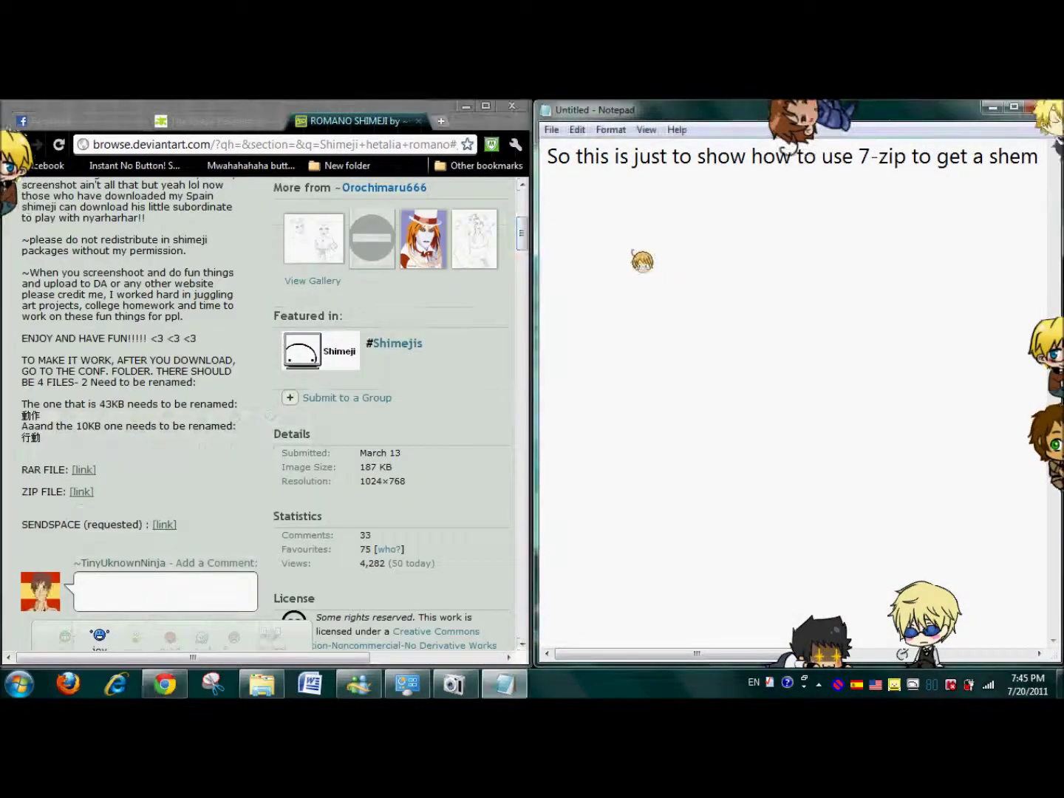
pyautogui.write('I say that you should always')
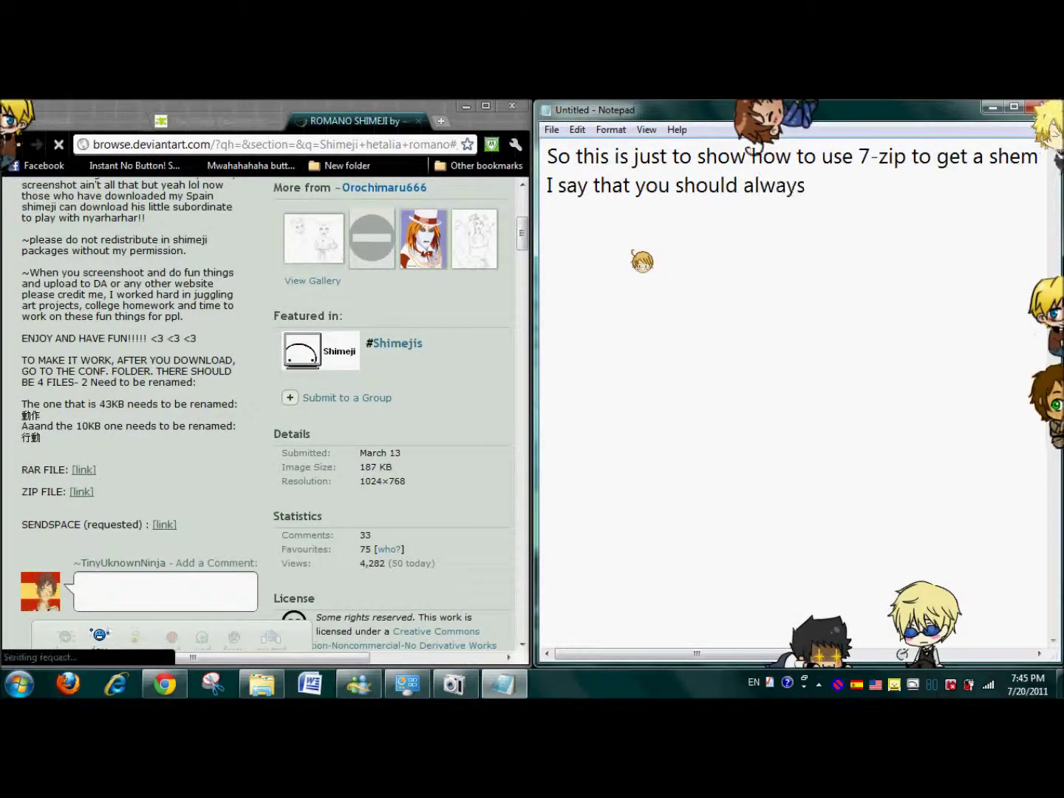
pyautogui.write(' get the RAR file')
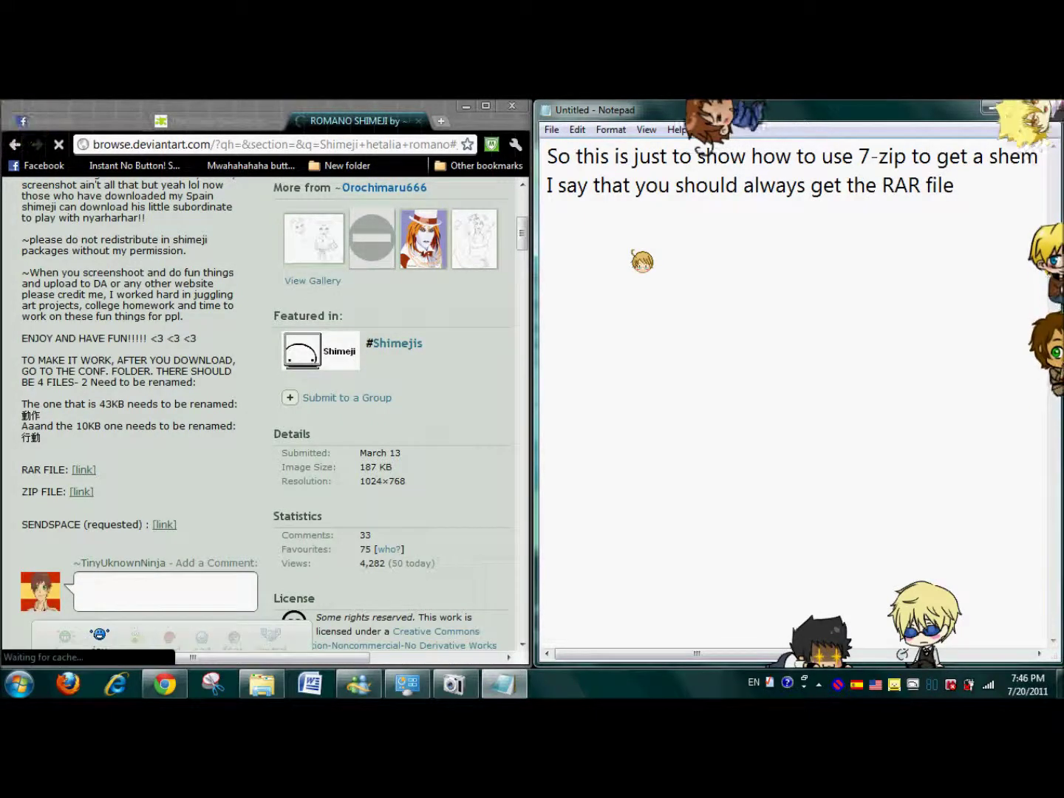
pyautogui.write('...')
pyautogui.click(85, 470)
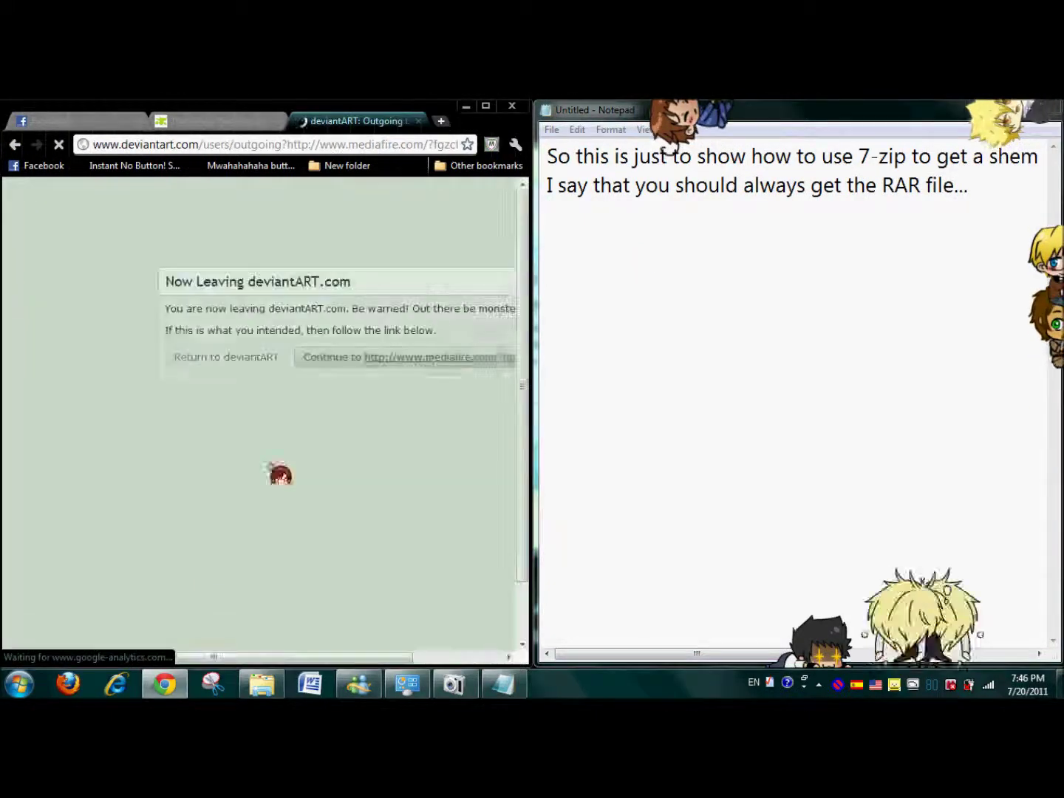
pyautogui.click(436, 358)
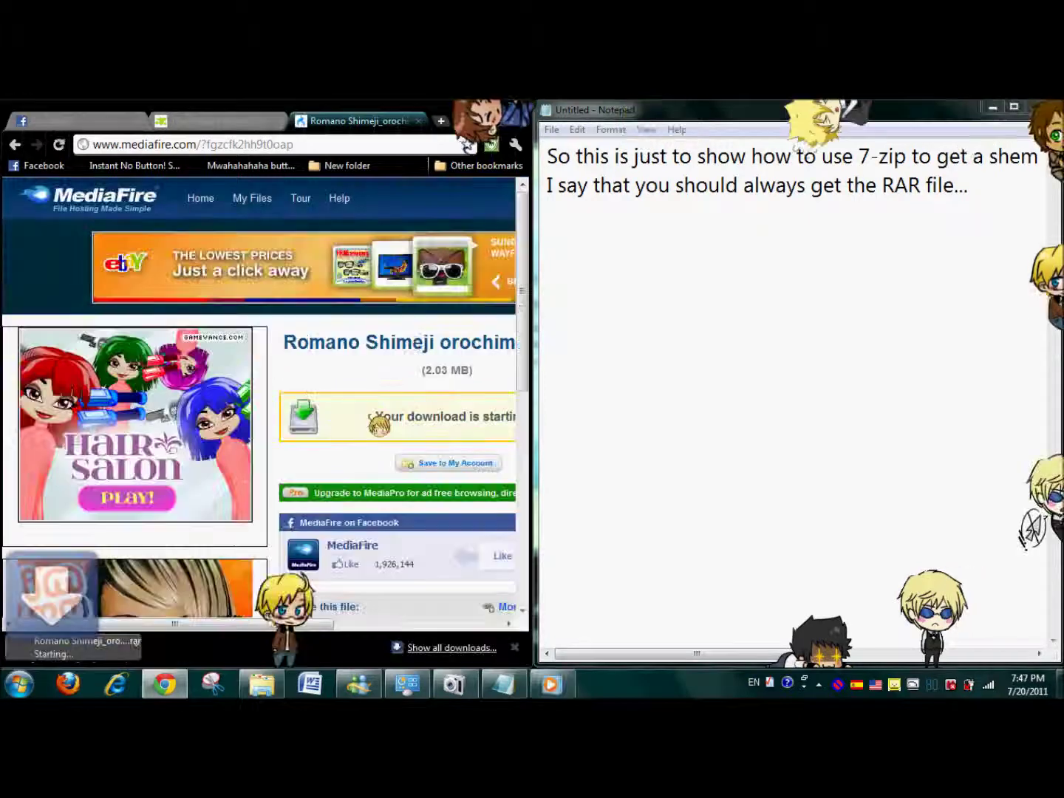
# - Add the note line 'Okay so now open 7-zip' and bring up the Start menu
pyautogui.click(1000, 196)
pyautogui.write('Okay so')
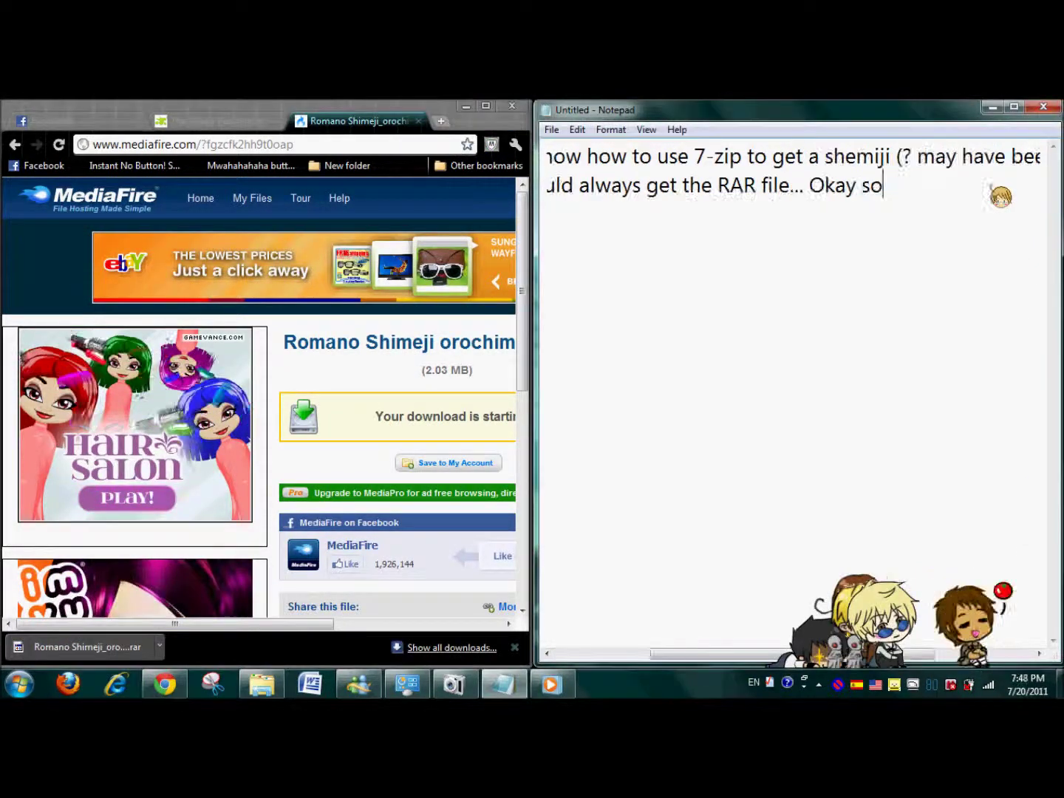
pyautogui.write(' no')
pyautogui.press('BackSpace')
pyautogui.press('BackSpace')
pyautogui.press('BackSpace')
pyautogui.press('BackSpace')
pyautogui.press('BackSpace')
pyautogui.press('BackSpace')
pyautogui.press('BackSpace')
pyautogui.press('BackSpace')
pyautogui.press('BackSpace')
pyautogui.press('BackSpace')
pyautogui.press('BackSpace')
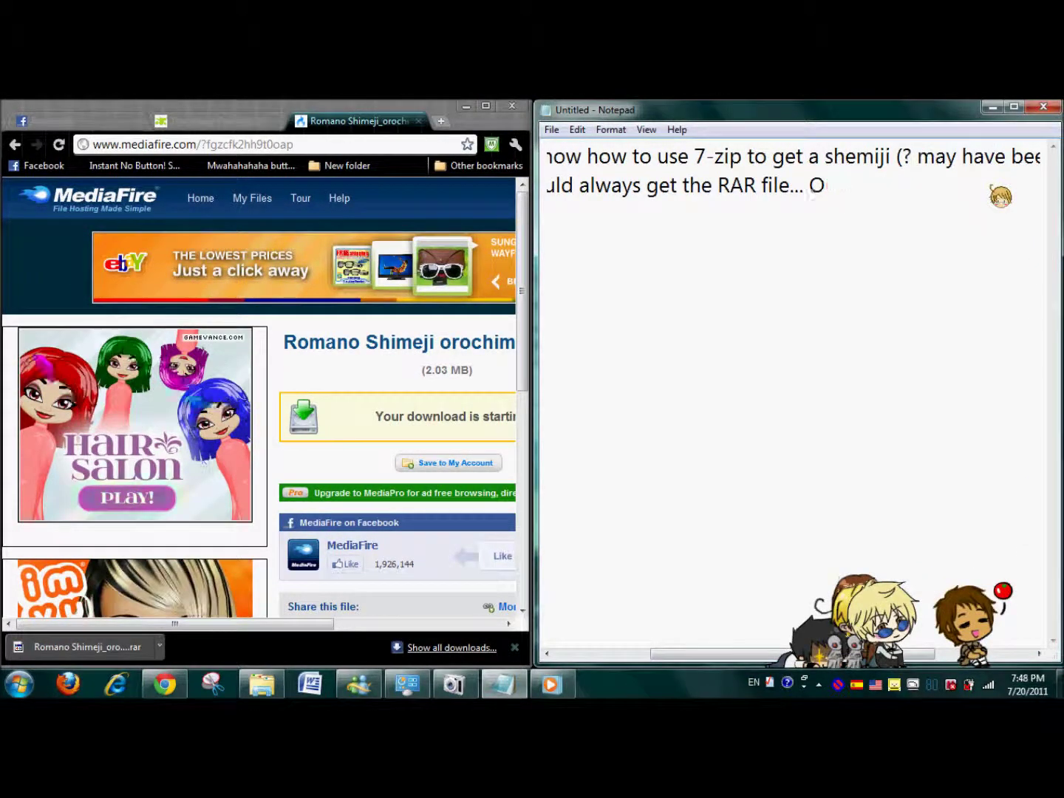
pyautogui.press('Return')
pyautogui.write('Okay so now open 7-zip')
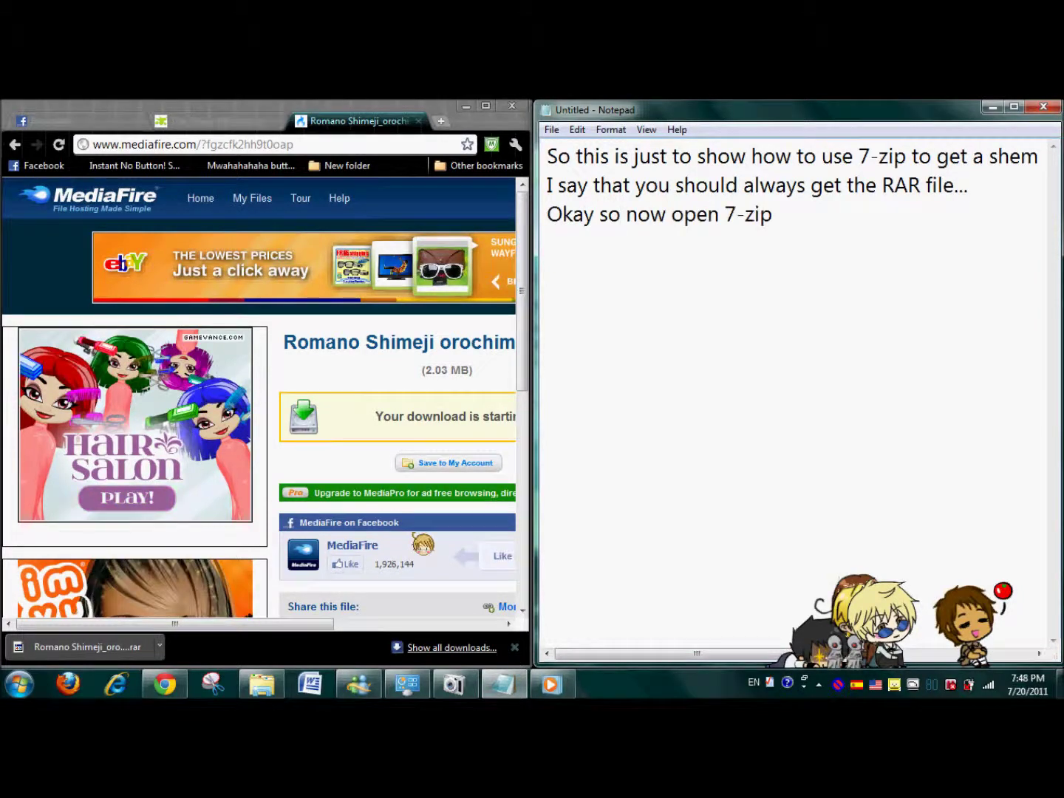
pyautogui.press('super')
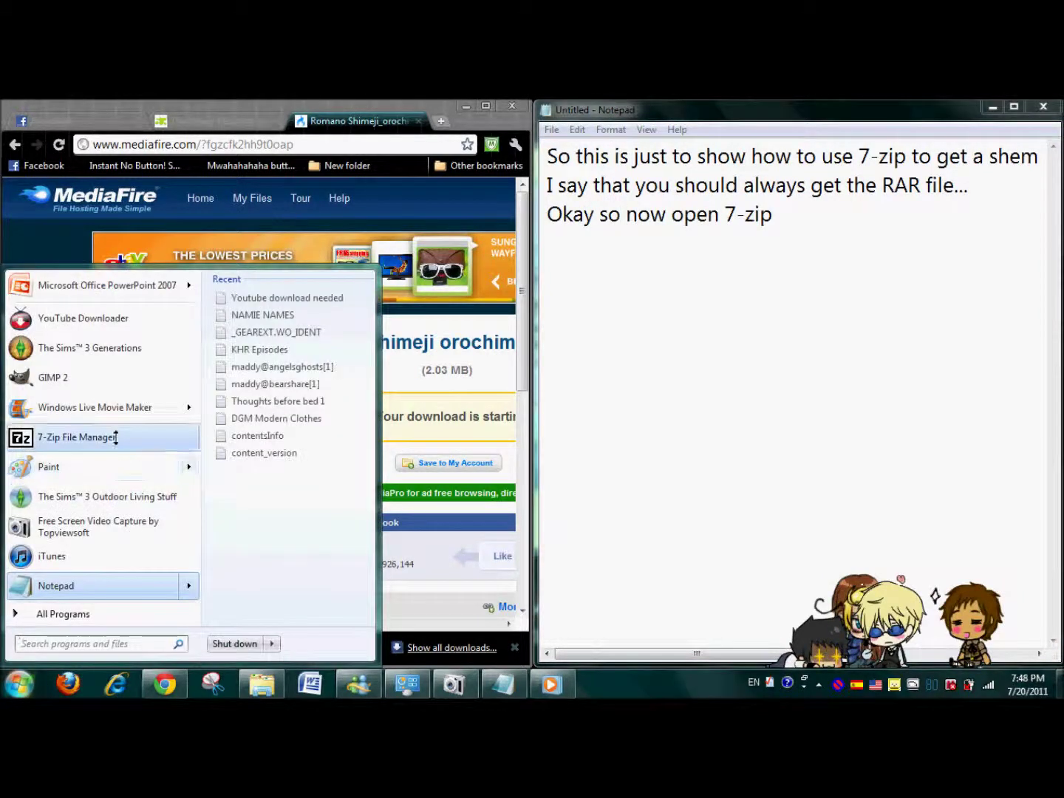
# - Launch 7-Zip File Manager and add note lines about finding the file and clicking extract
pyautogui.click(114, 436)
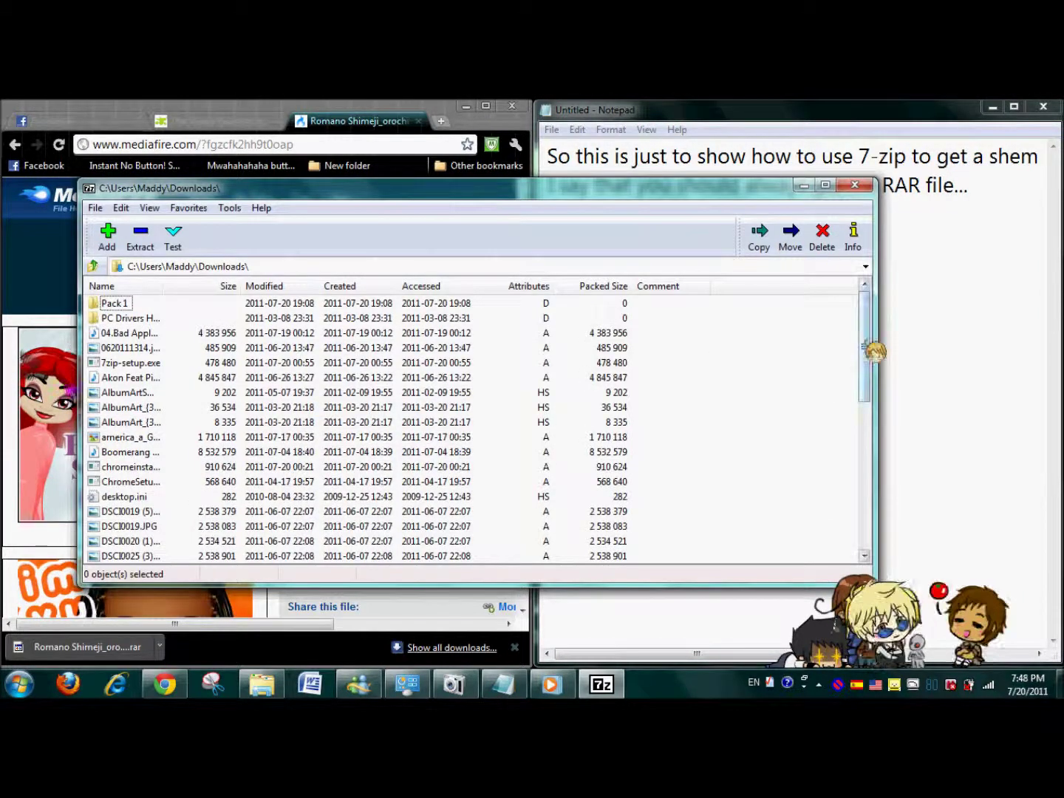
pyautogui.scroll(-5, 125, 447)
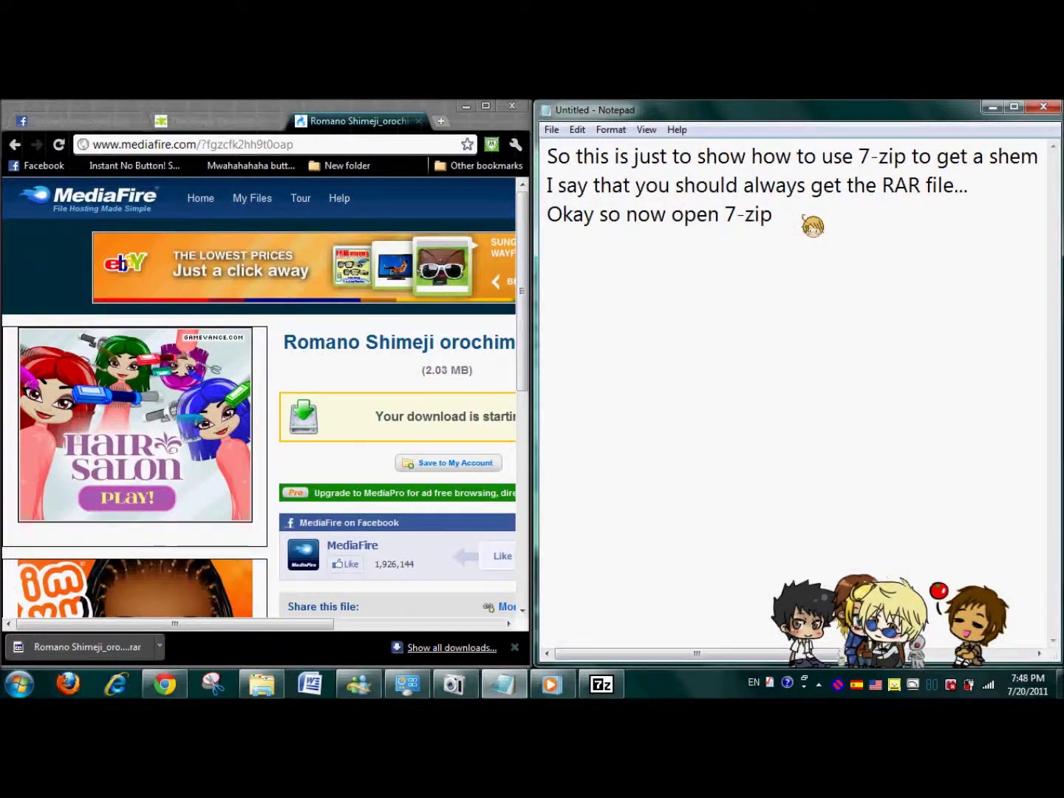
pyautogui.press('BackSpace')
pyautogui.press('BackSpace')
pyautogui.press('BackSpace')
pyautogui.write('the')
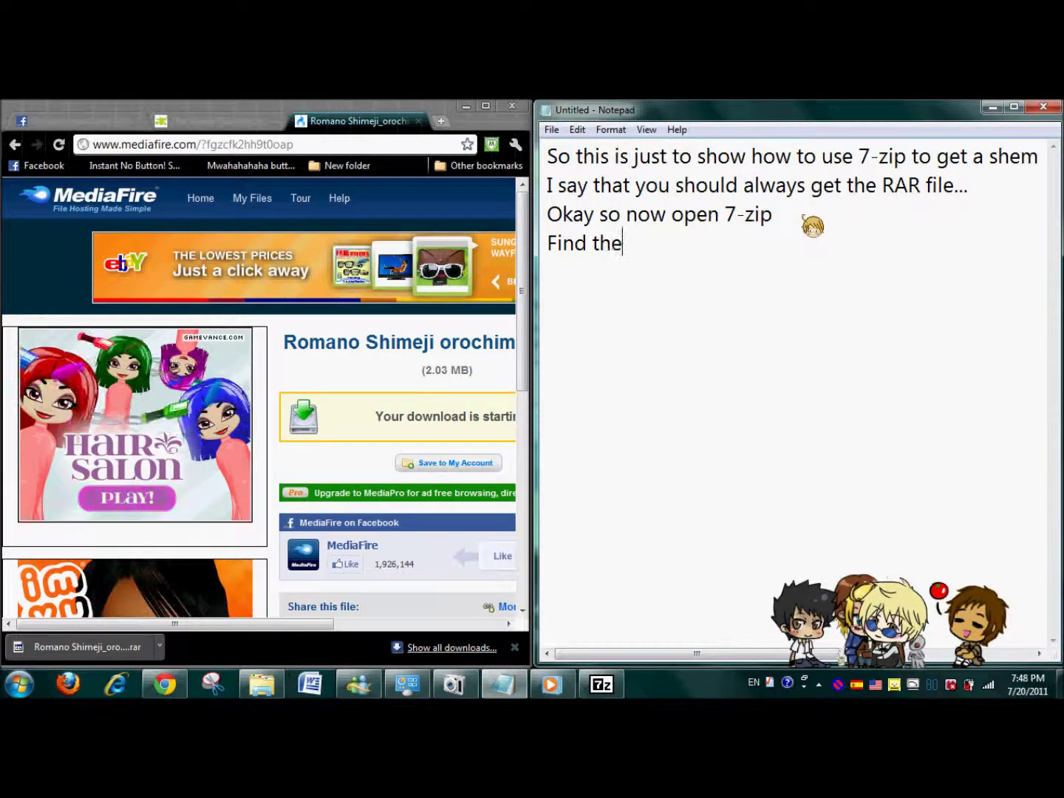
pyautogui.write(' file you')
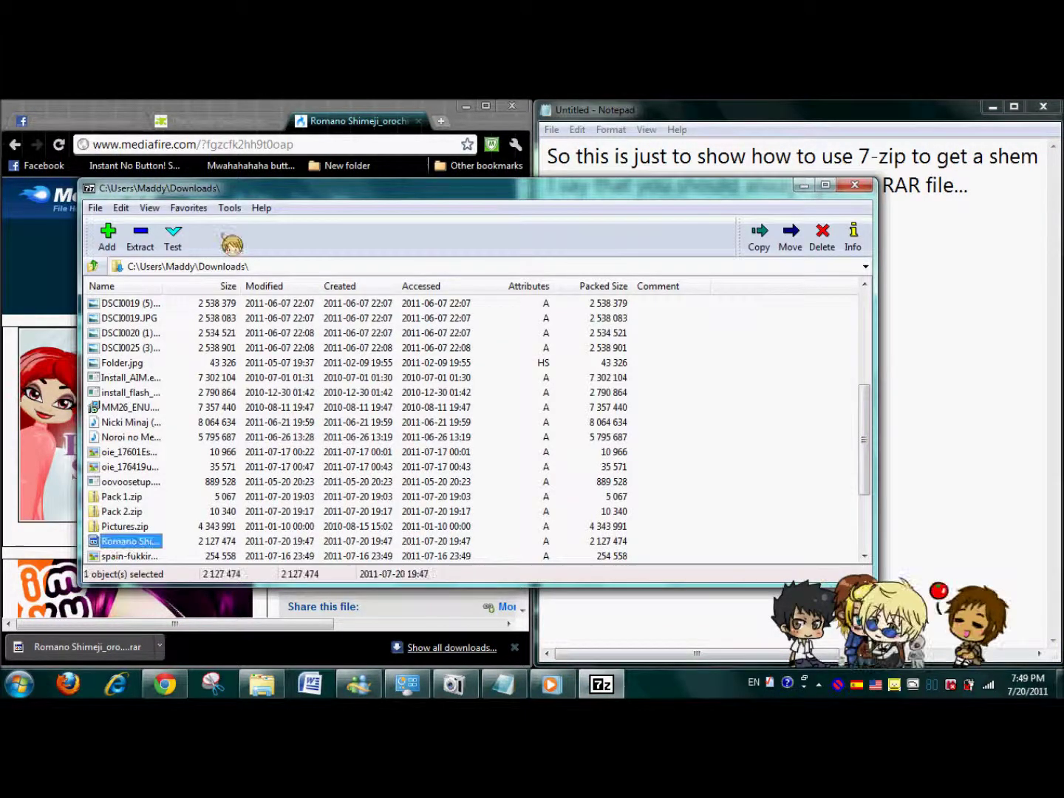
pyautogui.write('Ok')
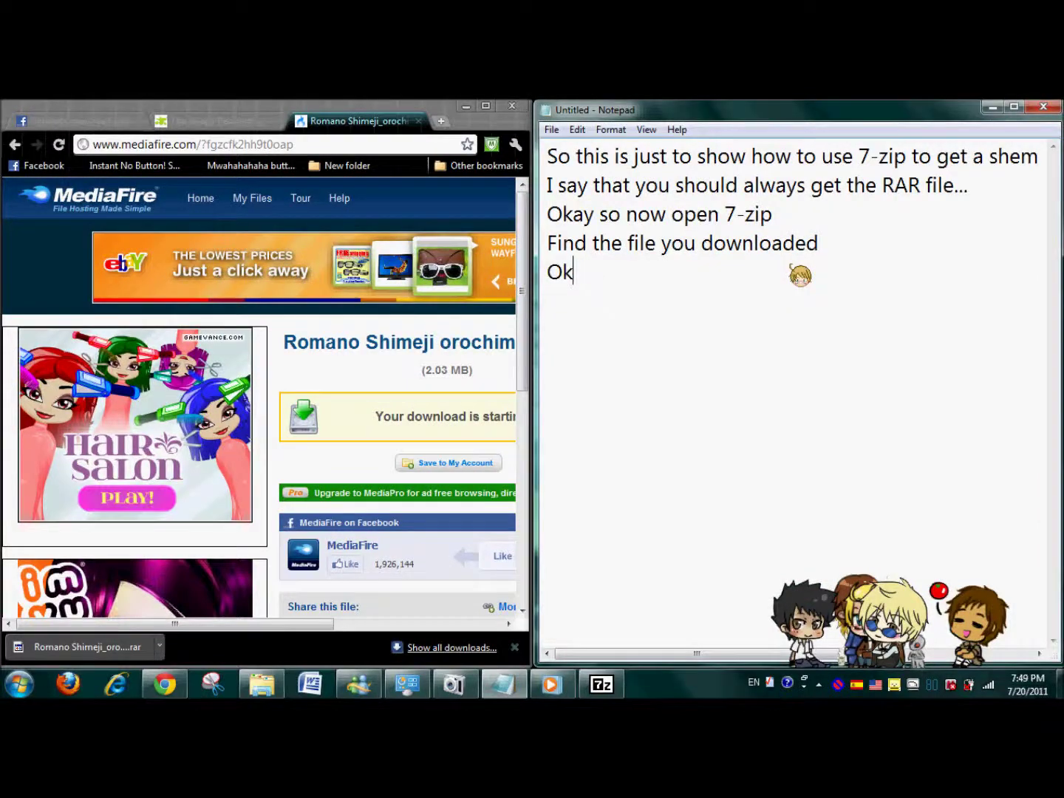
pyautogui.press('BackSpace')
pyautogui.press('BackSpace')
pyautogui.write('And c')
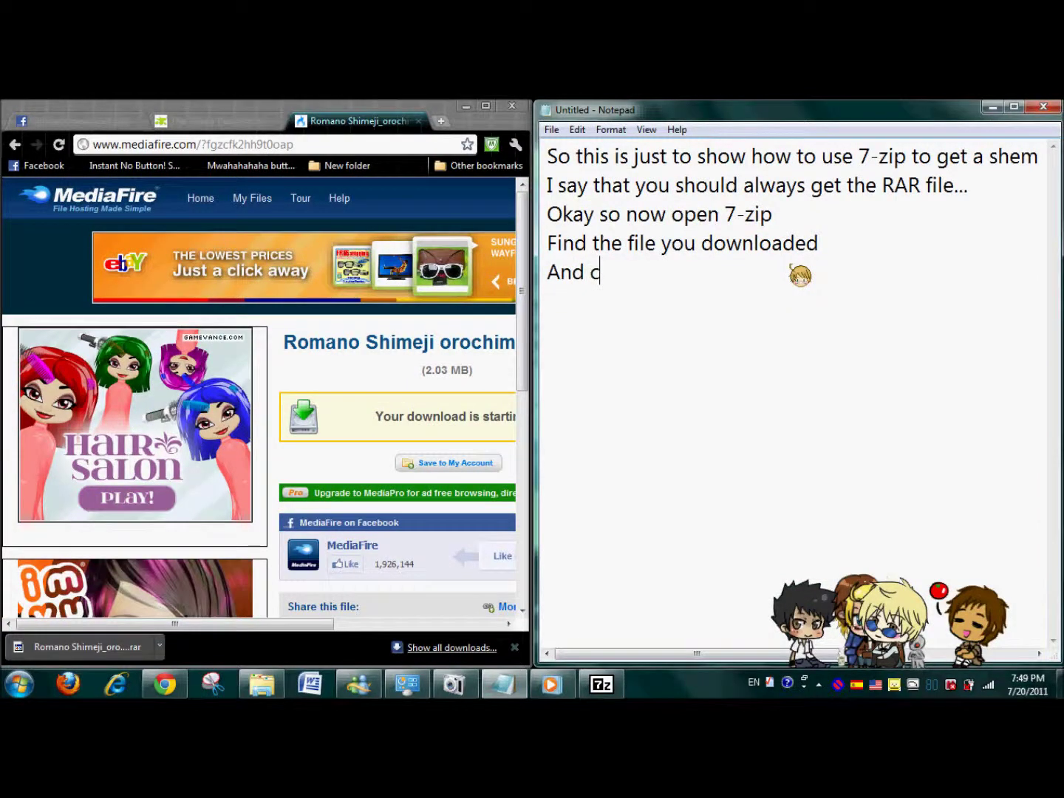
pyautogui.write('lick extract')
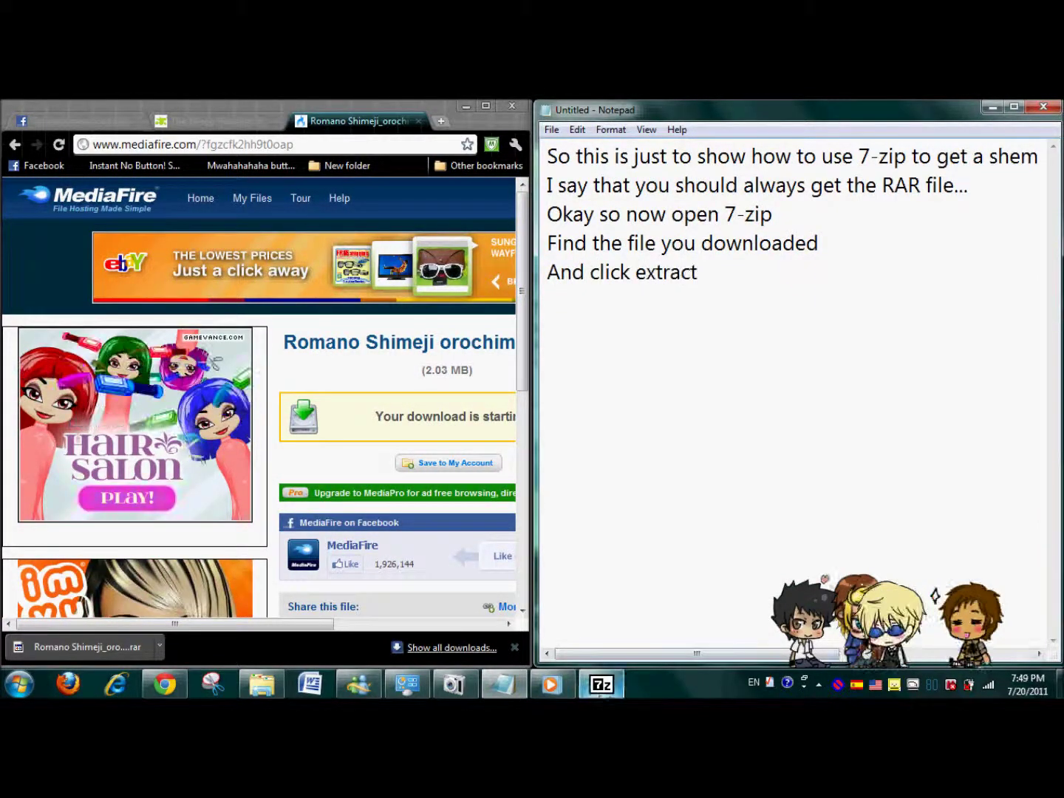
# - Extract the Romano Shimeji RAR to the suggested folder and note to open the same-named folder
pyautogui.click(602, 684)
pyautogui.click(140, 238)
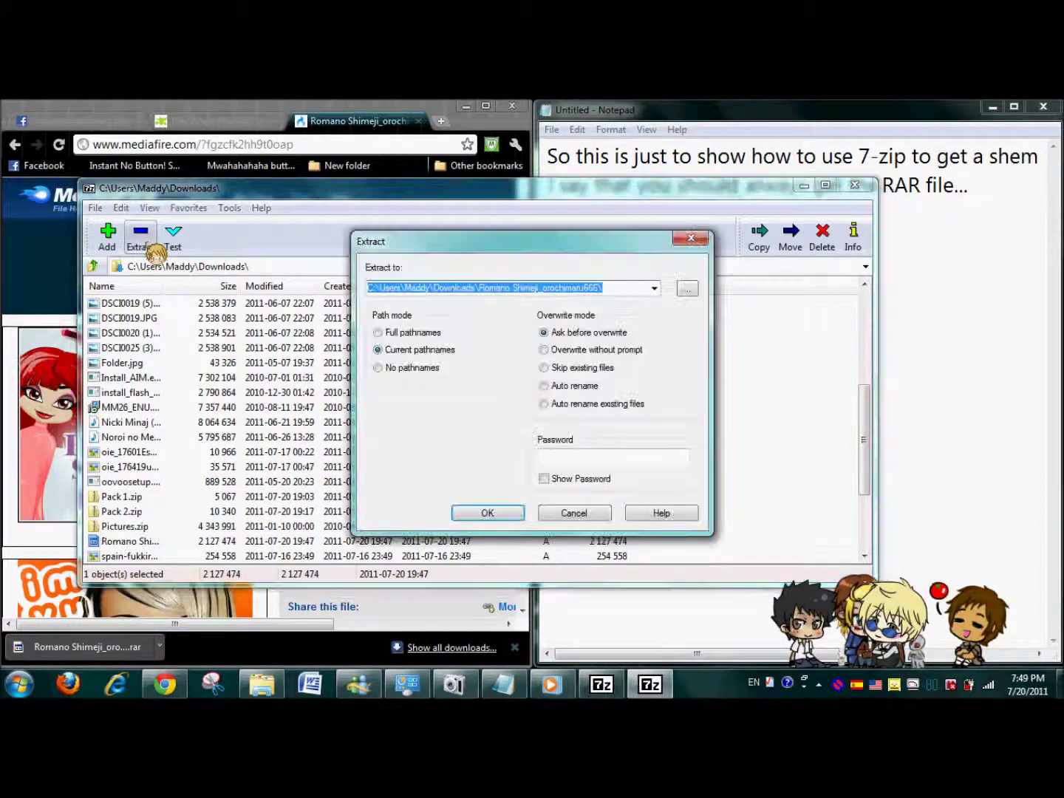
pyautogui.click(497, 512)
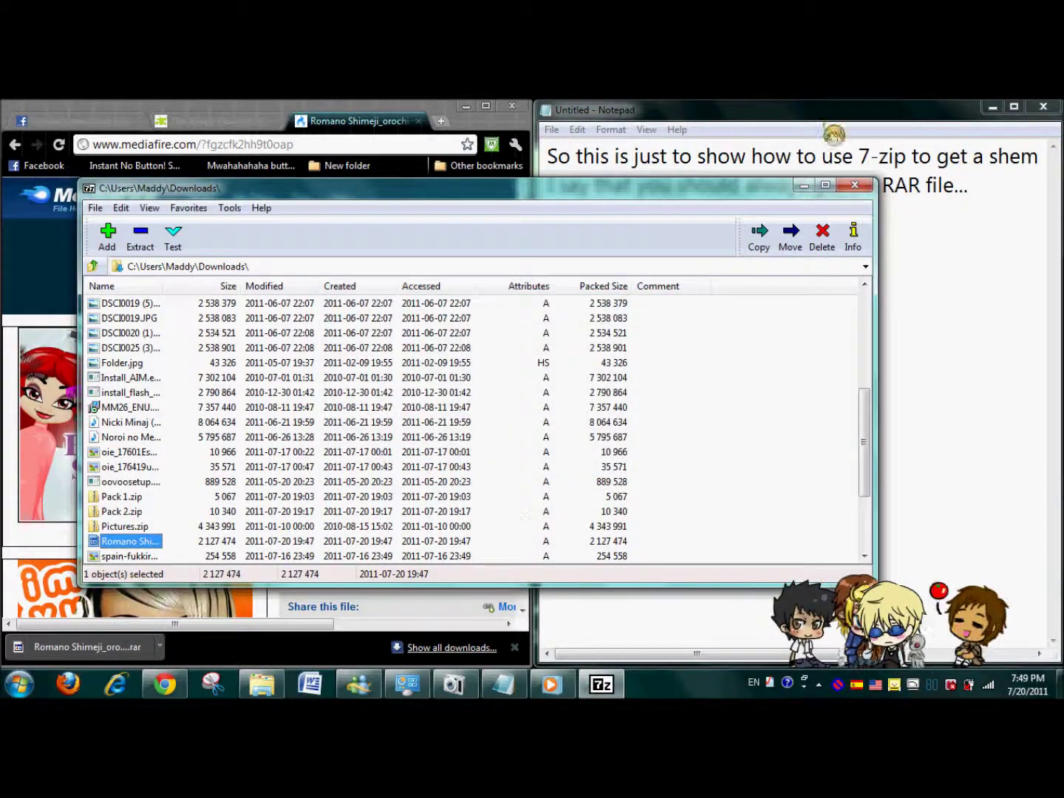
pyautogui.click(804, 185)
pyautogui.write('click okay and you shoul')
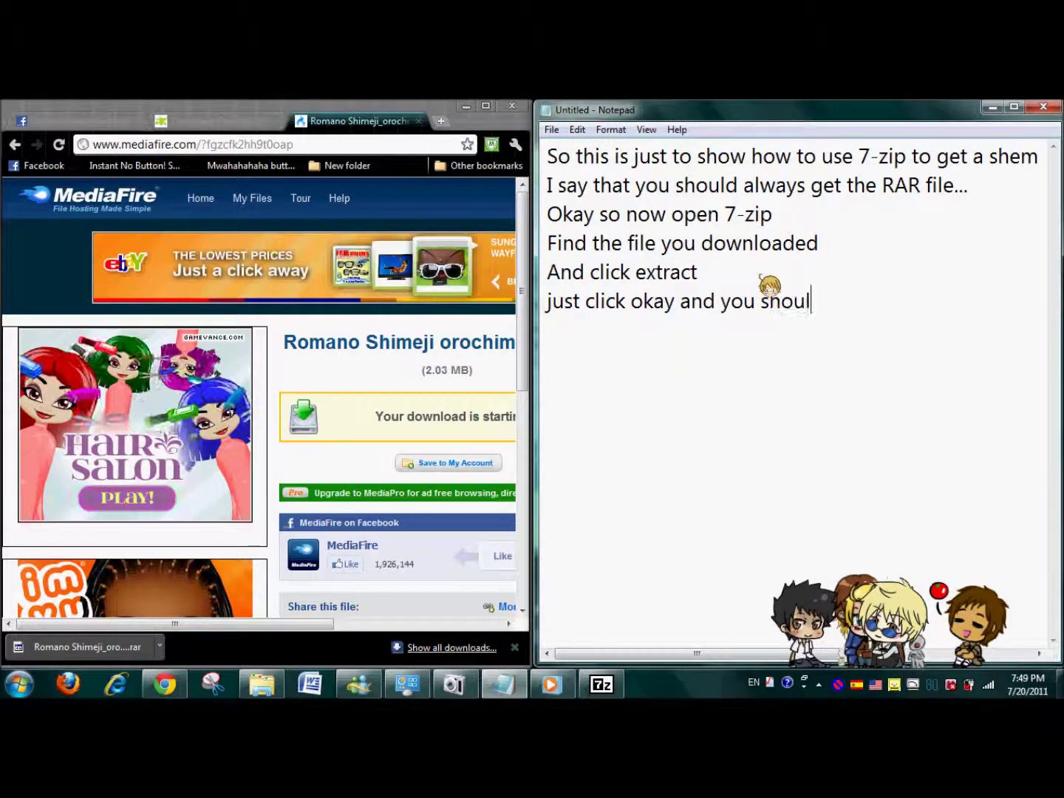
pyautogui.write(' file now with same name as what you downloaded')
# - Open the extracted Romano Shimeji_orochimaru666 folder from Downloads and note to click the Shimeji application
pyautogui.press('Return')
pyautogui.click(261, 683)
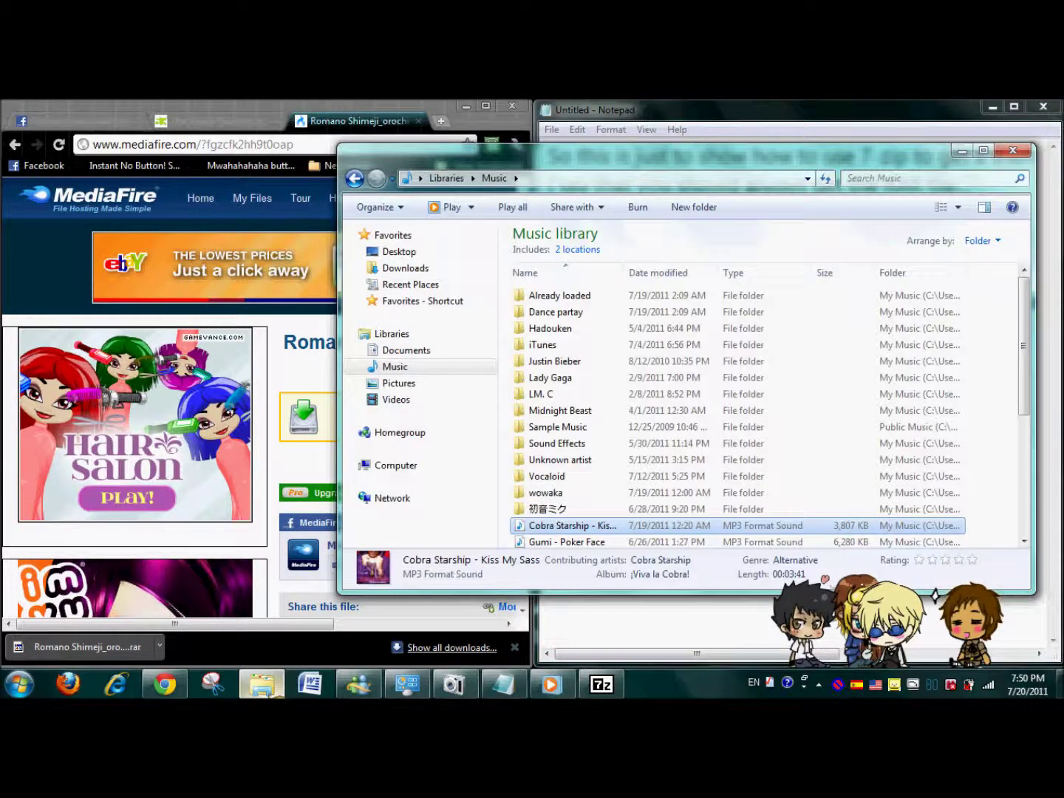
pyautogui.click(419, 268)
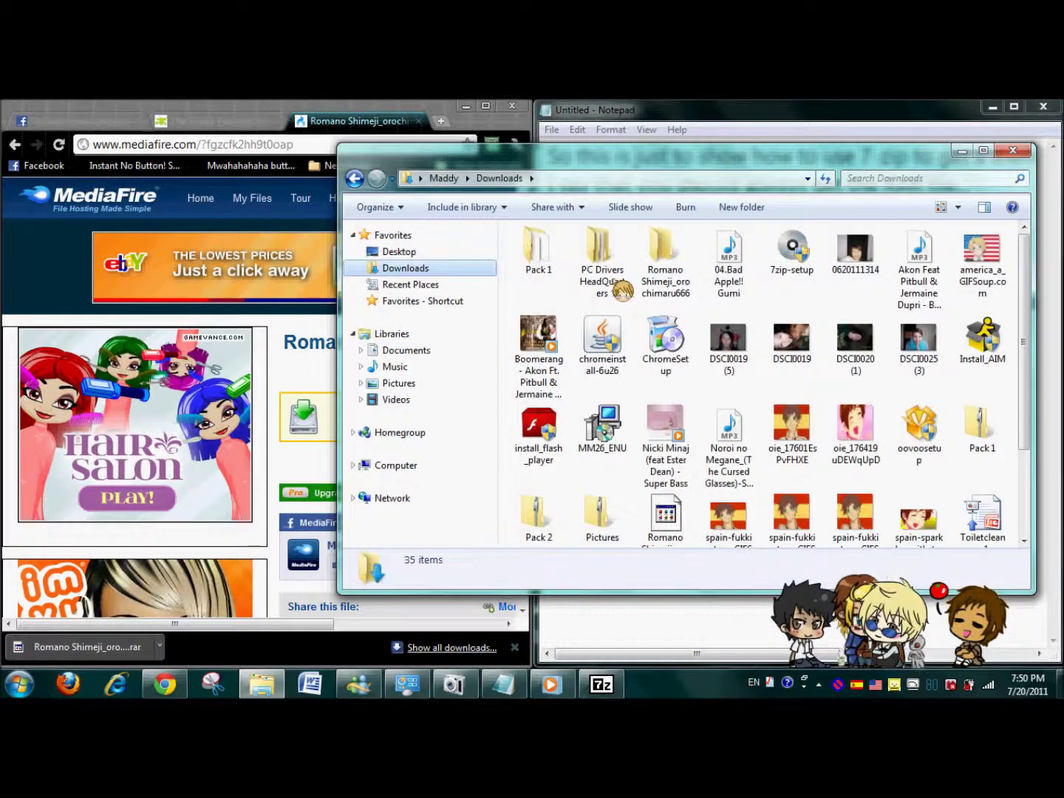
pyautogui.doubleClick(669, 281)
pyautogui.moveTo(828, 158); pyautogui.dragTo(328, 172)
pyautogui.click(554, 348)
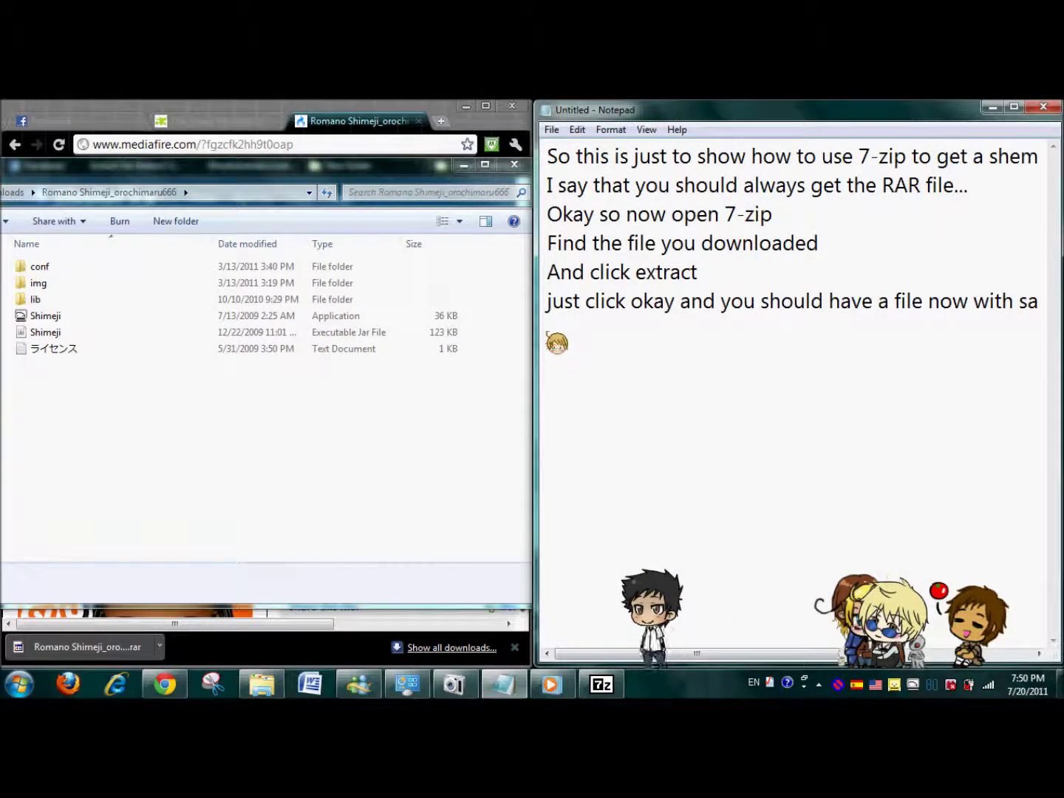
pyautogui.write('Click the computer screen')
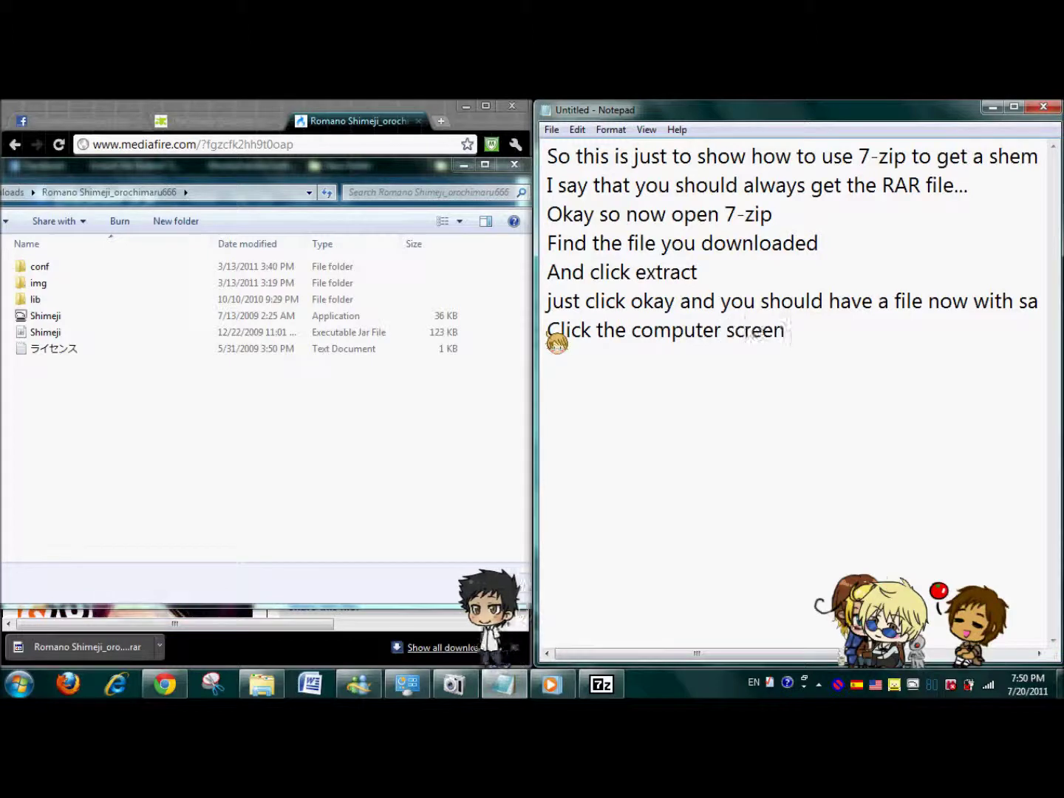
pyautogui.write(' with shimeji')
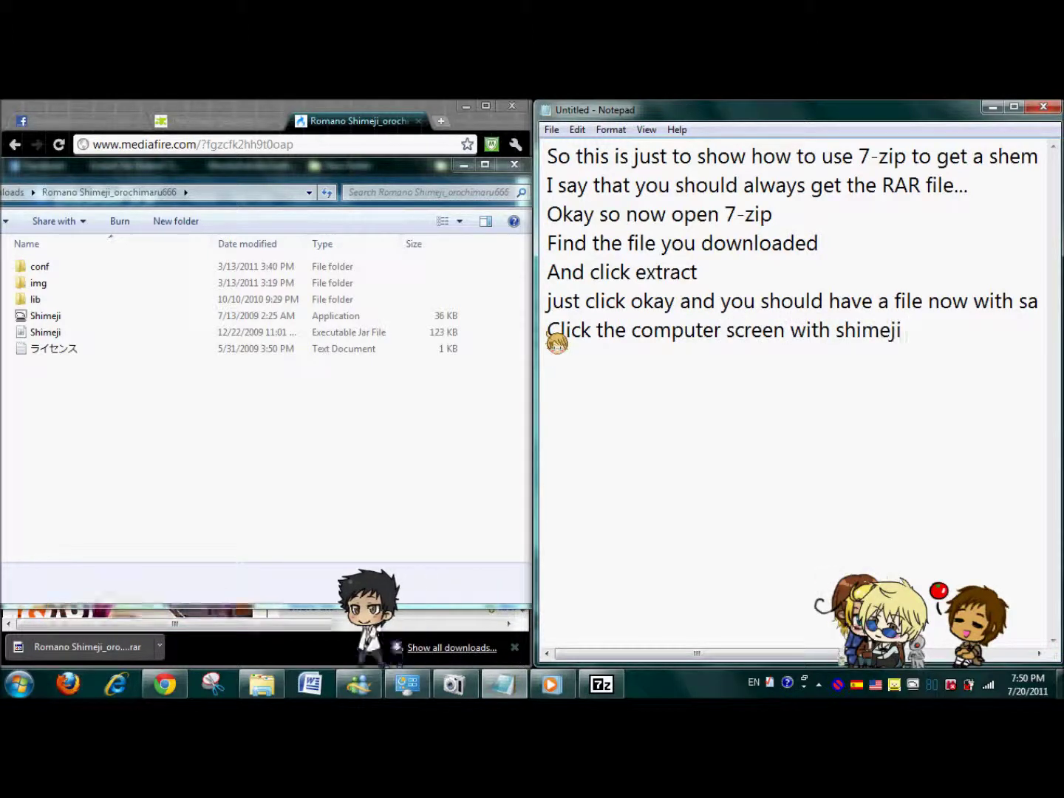
pyautogui.write(' next to it and it should fall down')
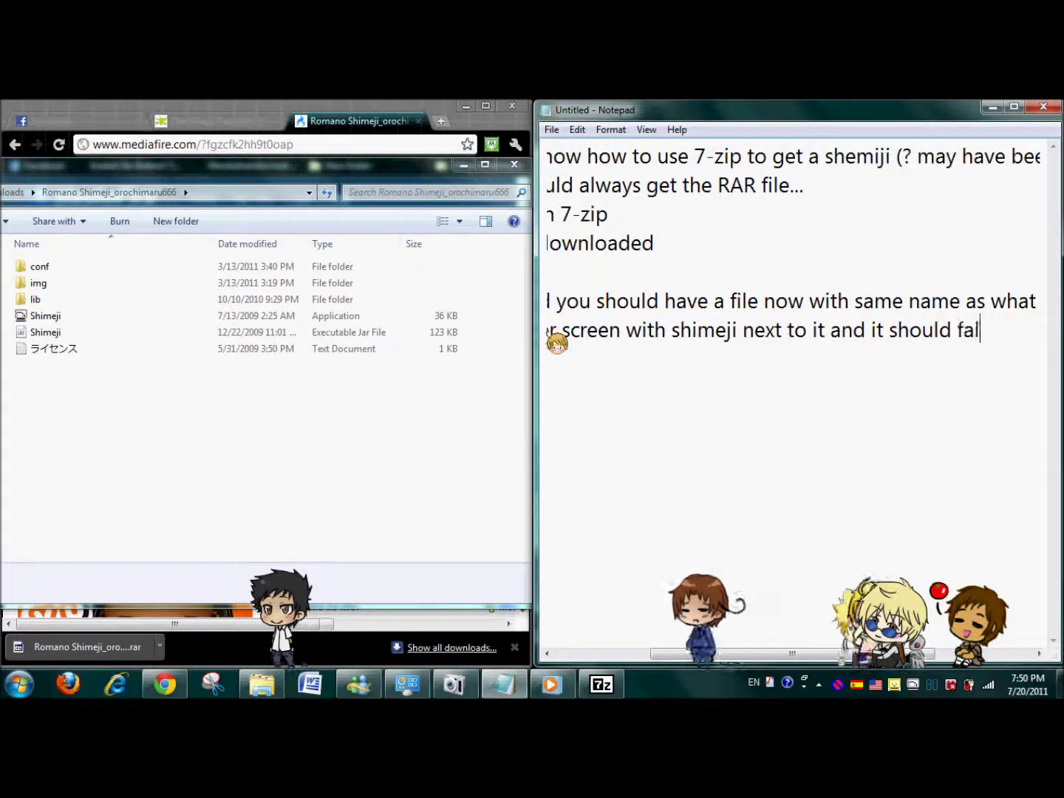
# - Select the Shimeji application, close the download bar, and note you'll show how to fix broken ones
pyautogui.click(64, 317)
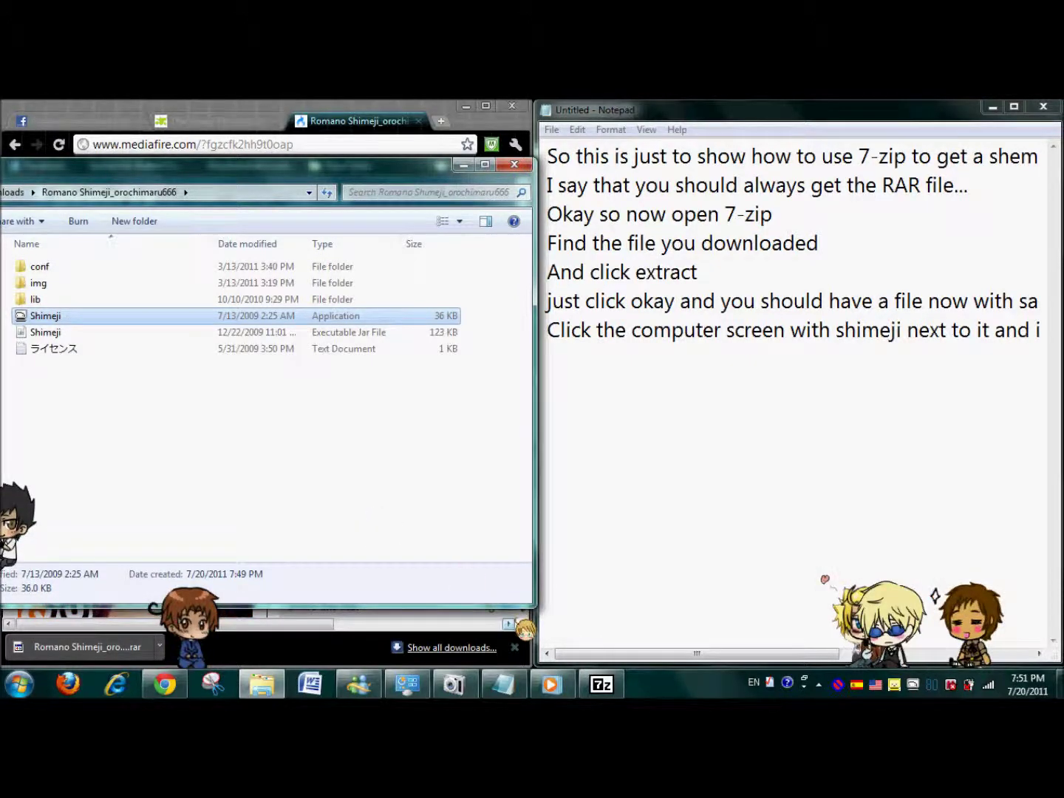
pyautogui.click(515, 647)
pyautogui.click(557, 362)
pyautogui.write('Well i guess ')
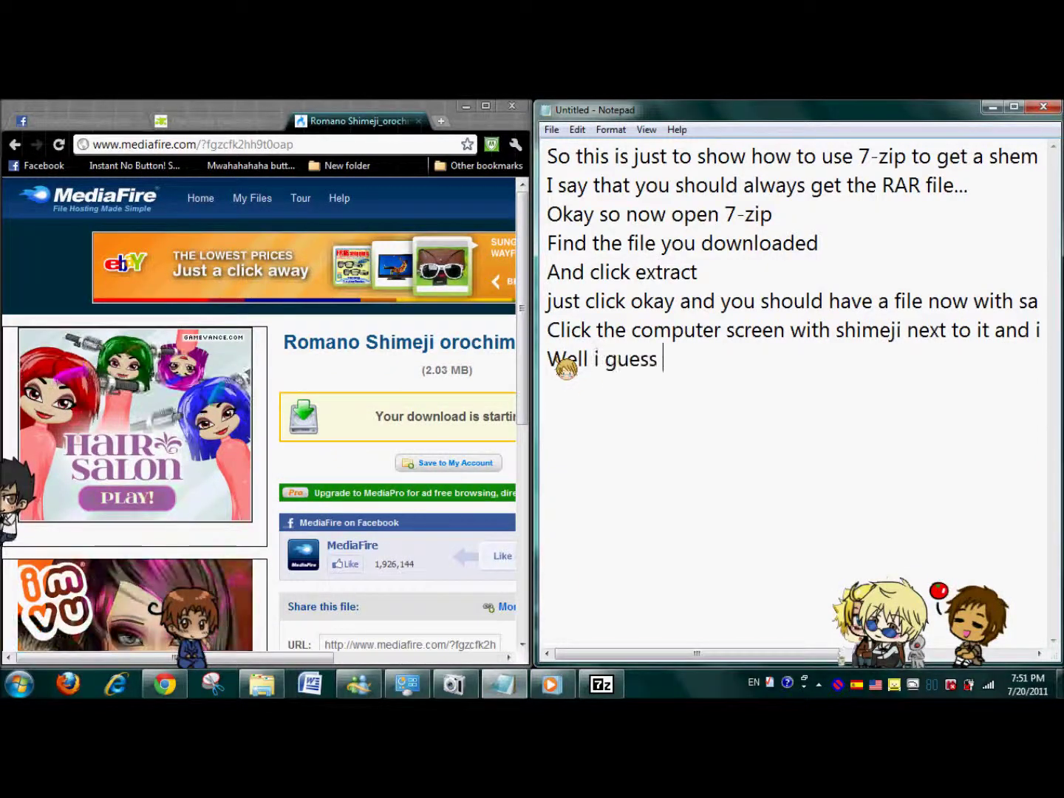
pyautogui.write("i'll show you a way to fix the file too if it's not working x")
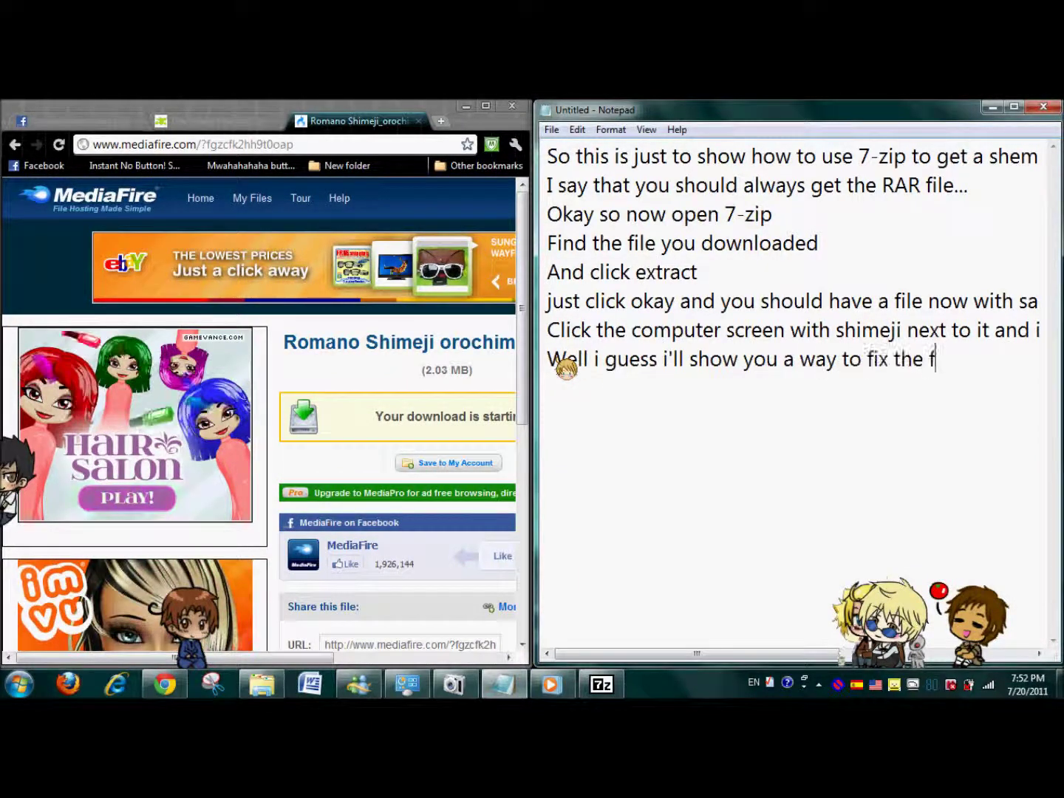
pyautogui.press('Return')
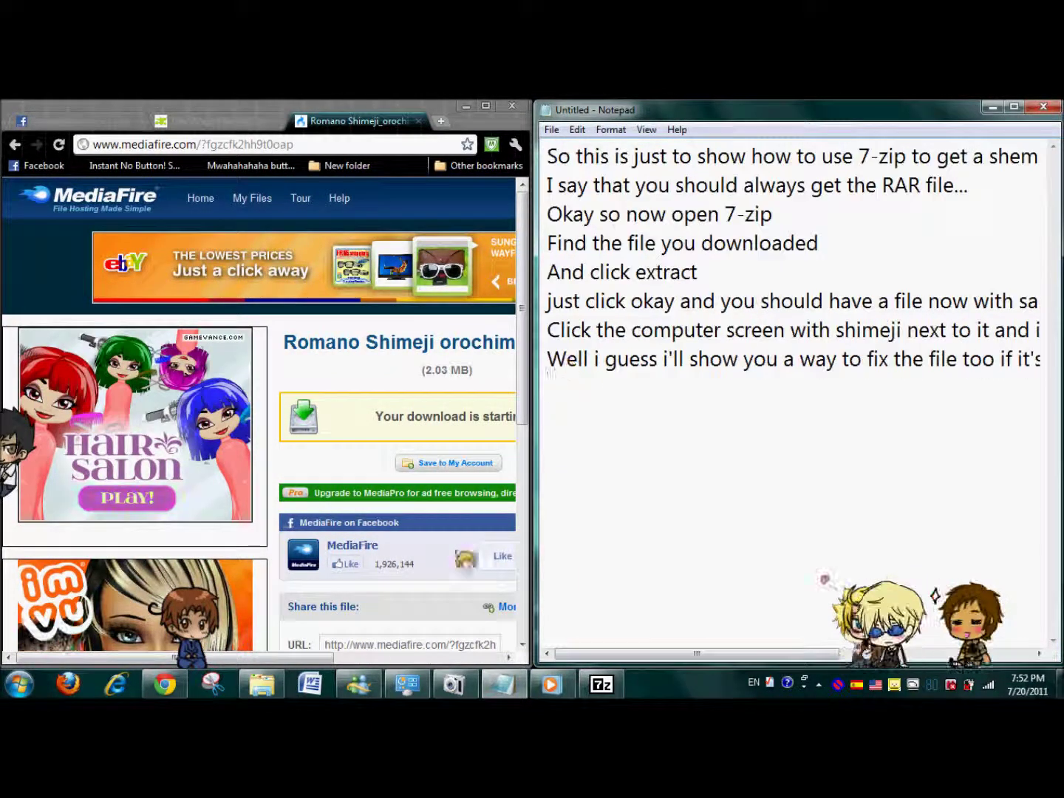
# - Move the Romano Shimeji_orochimaru666 folder from Downloads into the Shemiji folder under My Pictures
pyautogui.click(261, 686)
pyautogui.moveTo(387, 174); pyautogui.dragTo(565, 130)
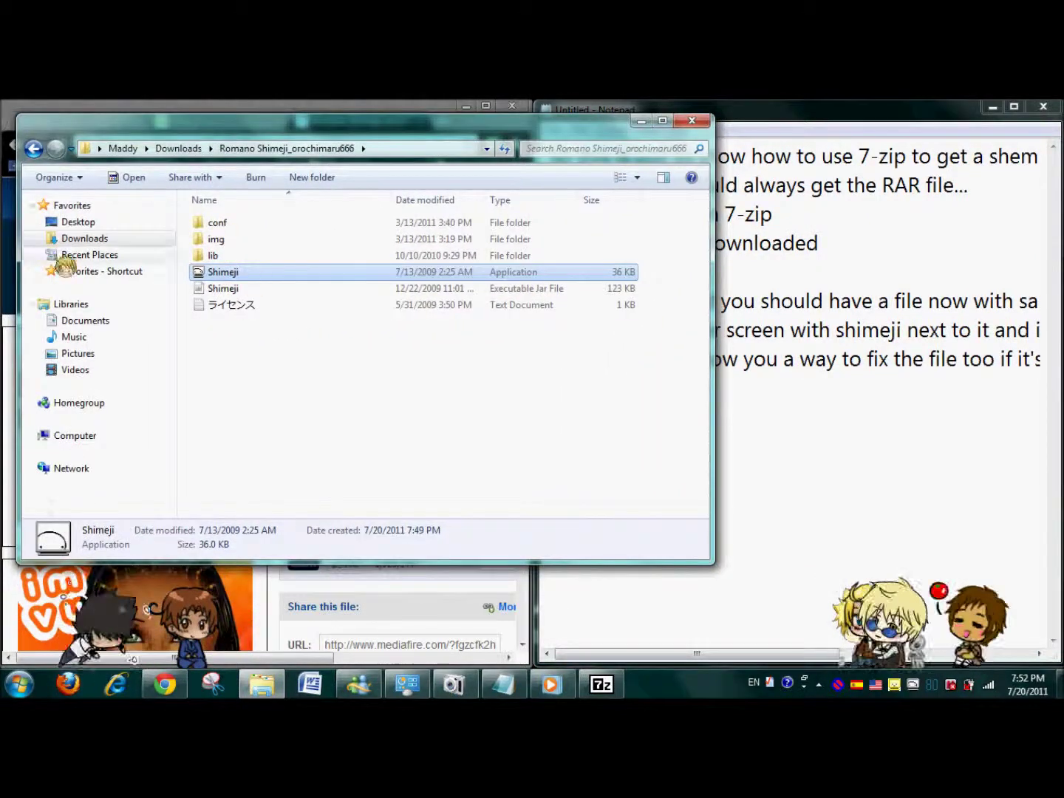
pyautogui.click(82, 238)
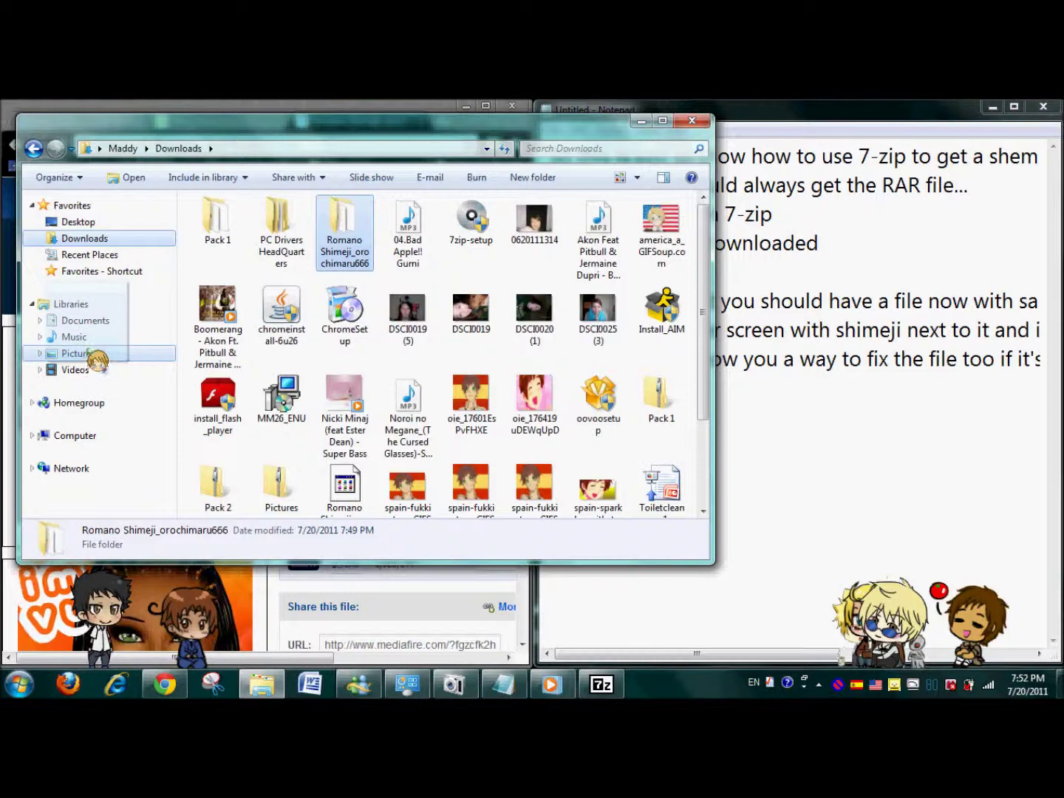
pyautogui.moveTo(104, 373)
pyautogui.mouseDown()
pyautogui.moveTo(214, 302)
pyautogui.moveTo(74, 355)
pyautogui.moveTo(103, 369)
pyautogui.mouseUp()
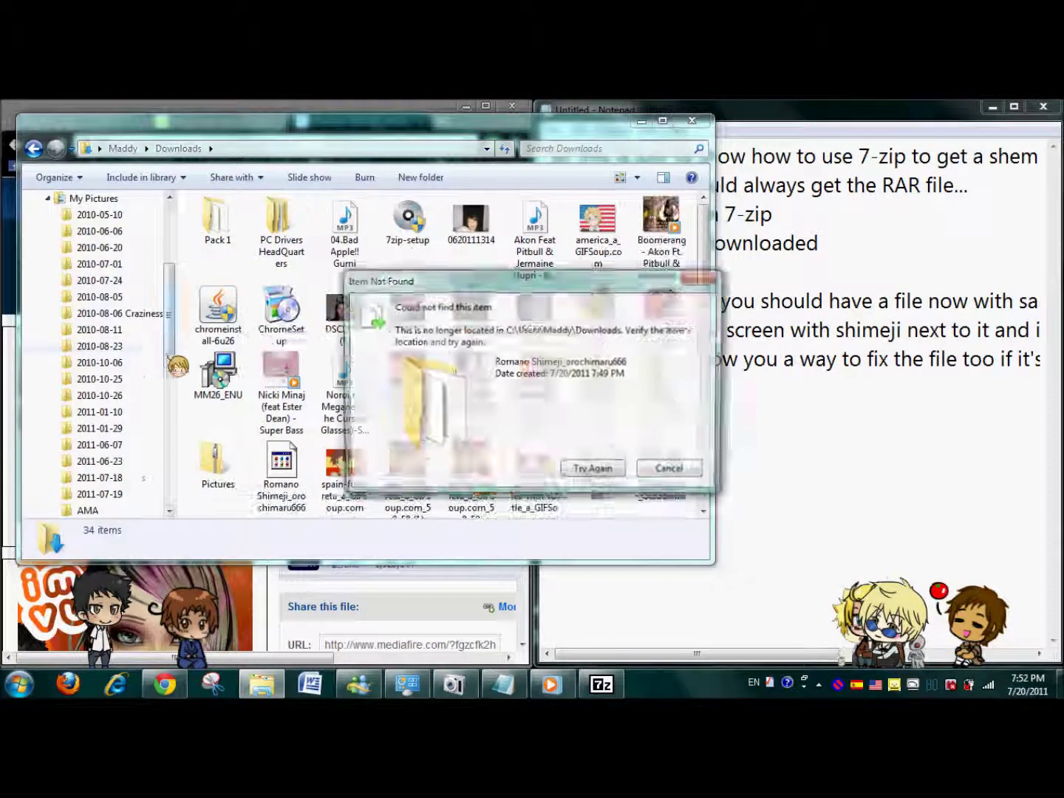
pyautogui.click(672, 470)
pyautogui.scroll(-3, 147, 435)
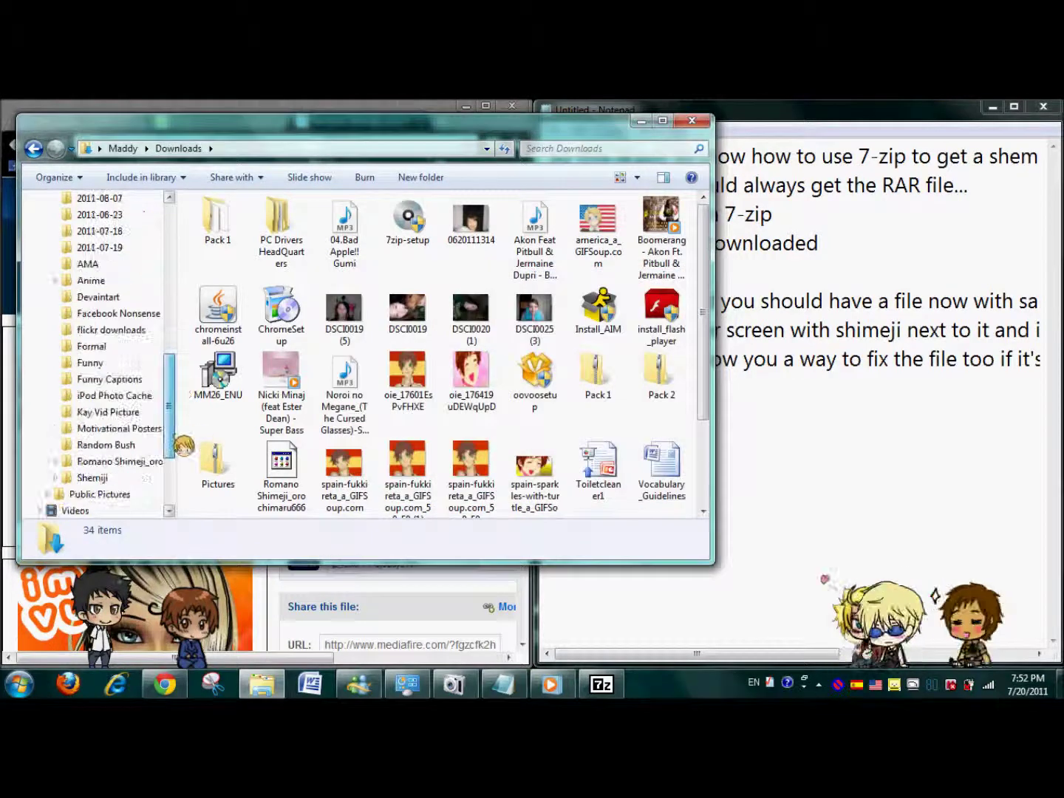
pyautogui.moveTo(116, 464); pyautogui.dragTo(116, 483)
pyautogui.moveTo(169, 420); pyautogui.dragTo(174, 379)
# - Open the Shemiji folder to check its contents and close the MediaFire page
pyautogui.click(90, 296)
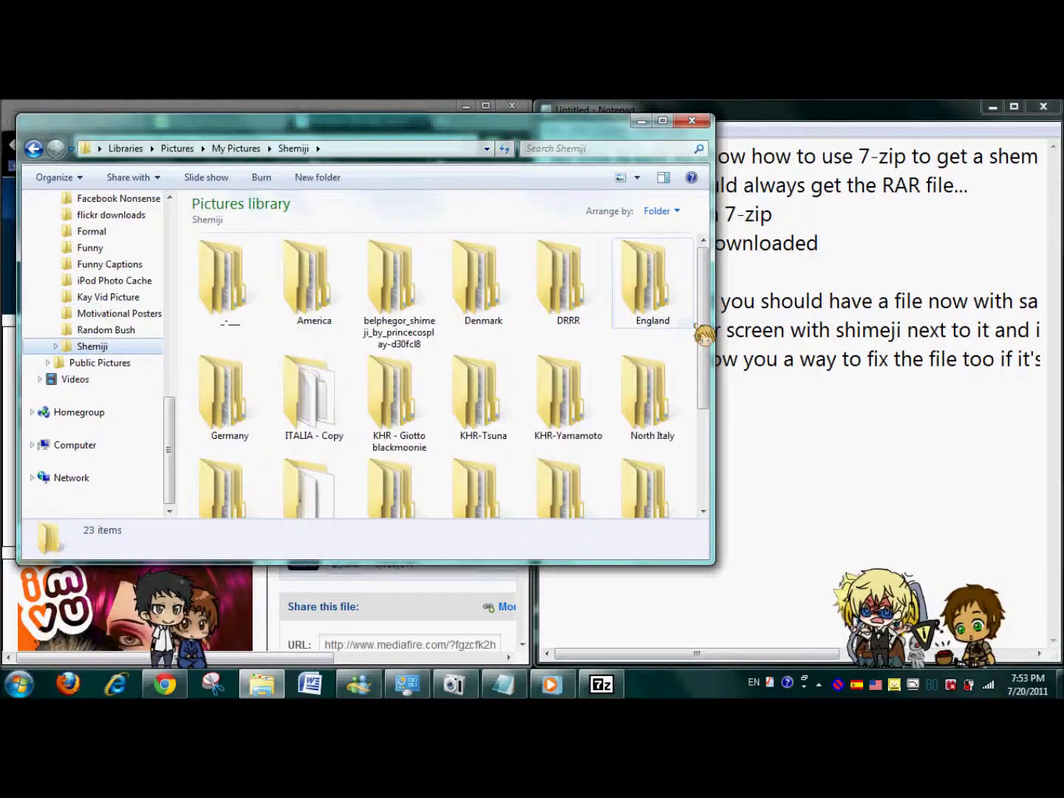
pyautogui.scroll(-3, 443, 369)
pyautogui.moveTo(561, 124); pyautogui.dragTo(1, 628)
pyautogui.click(422, 122)
pyautogui.click(264, 684)
# - Write three note lines: how you fix it, copy a working Shimeji and change files, 'just watch :D'
pyautogui.click(615, 418)
pyautogui.write('Okay so... this is just how')
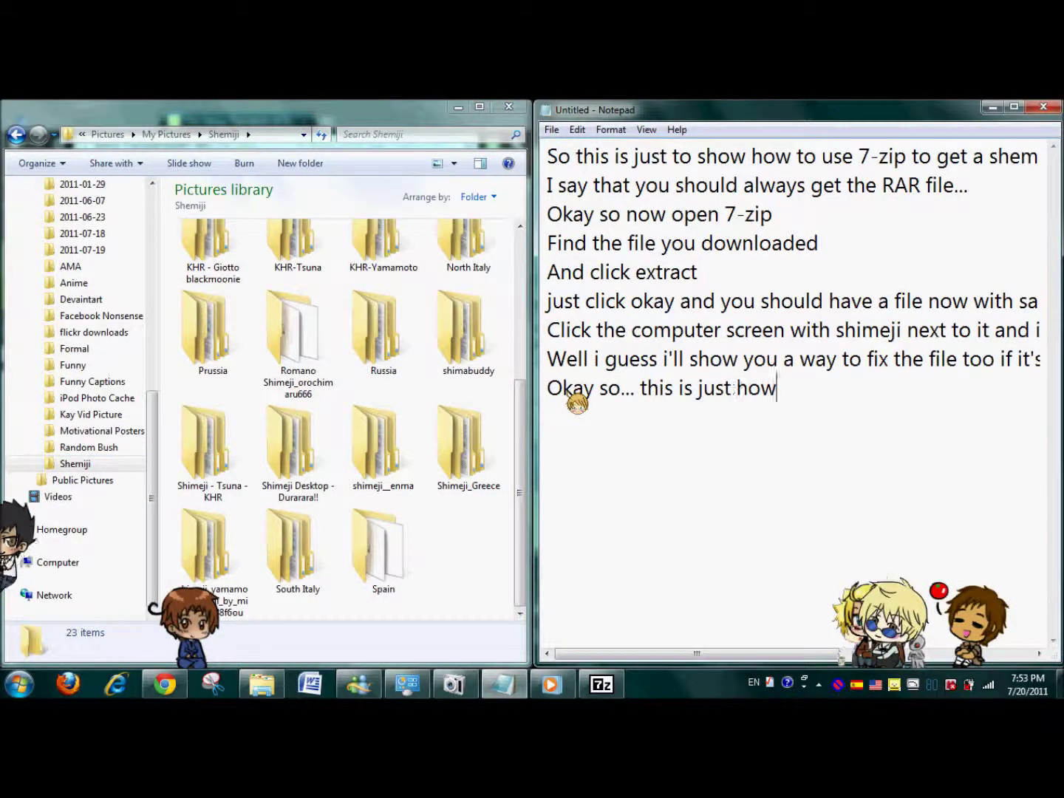
pyautogui.write(' i fix it sometimes when it doesn')
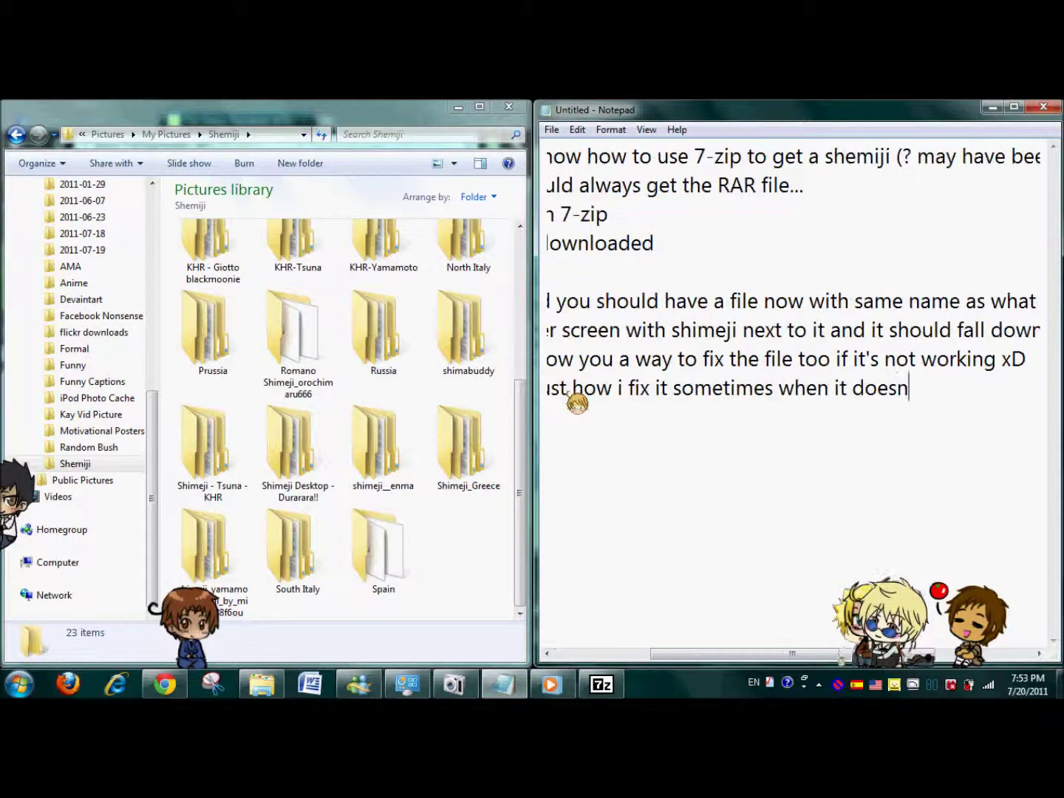
pyautogui.write('t work')
pyautogui.press('Return')
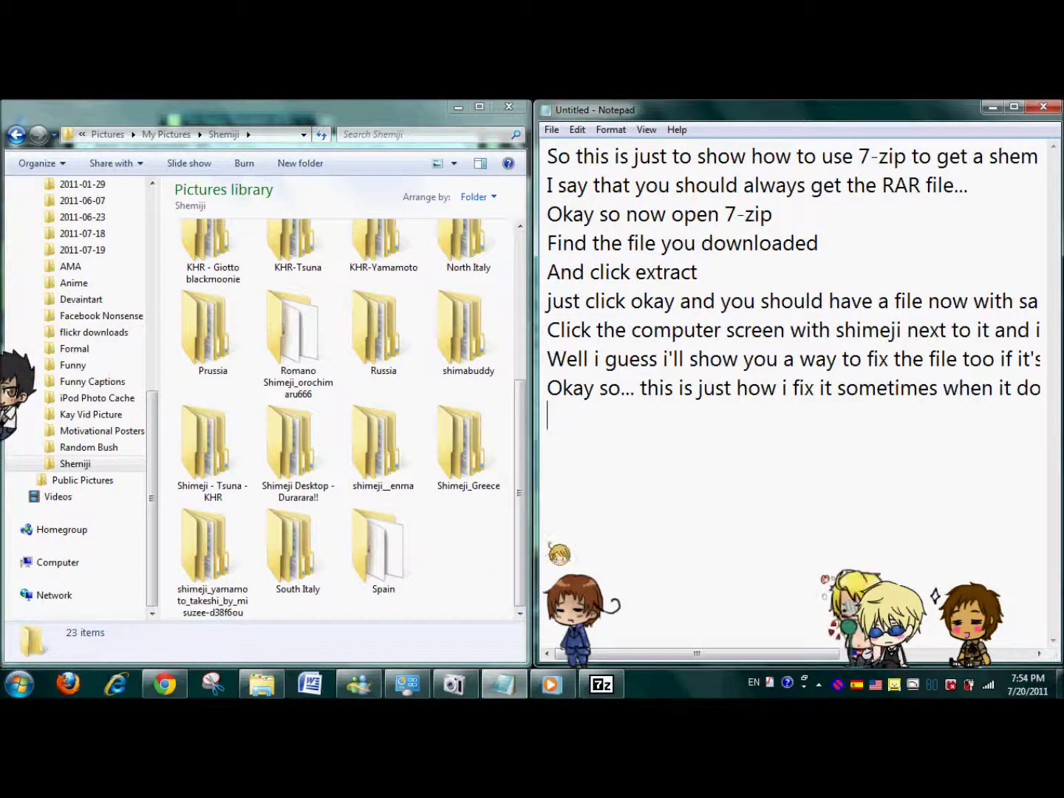
pyautogui.write('all you have to do pr')
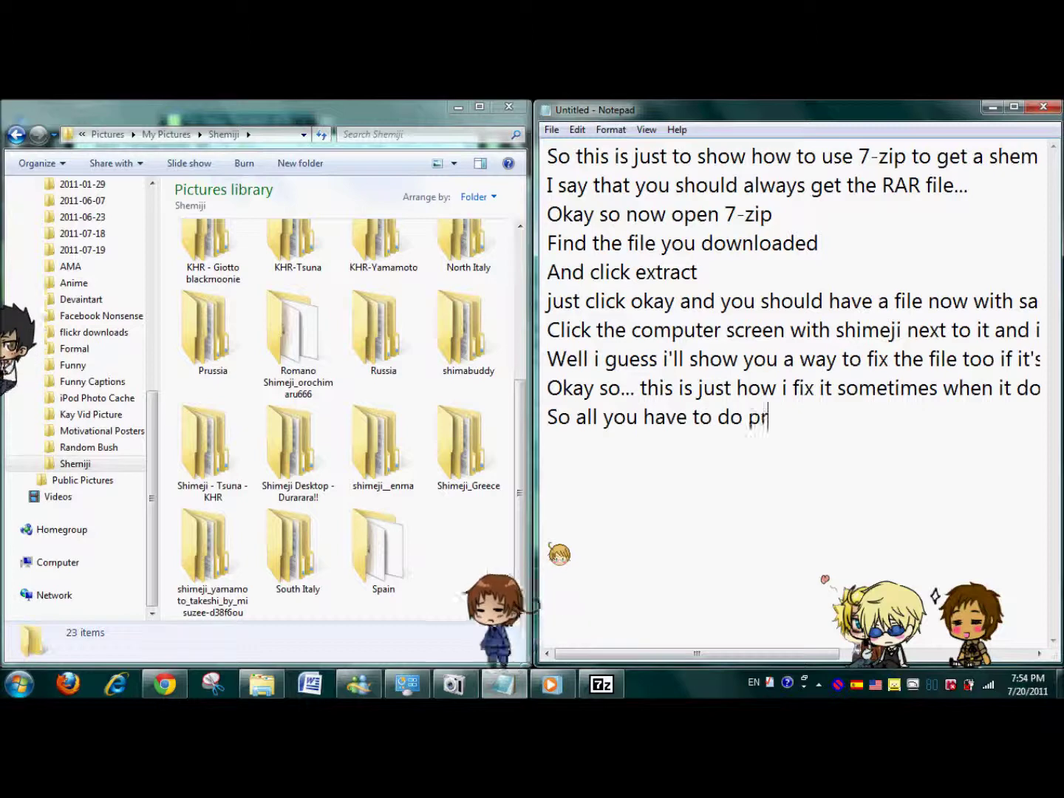
pyautogui.write('etty much is copy a ')
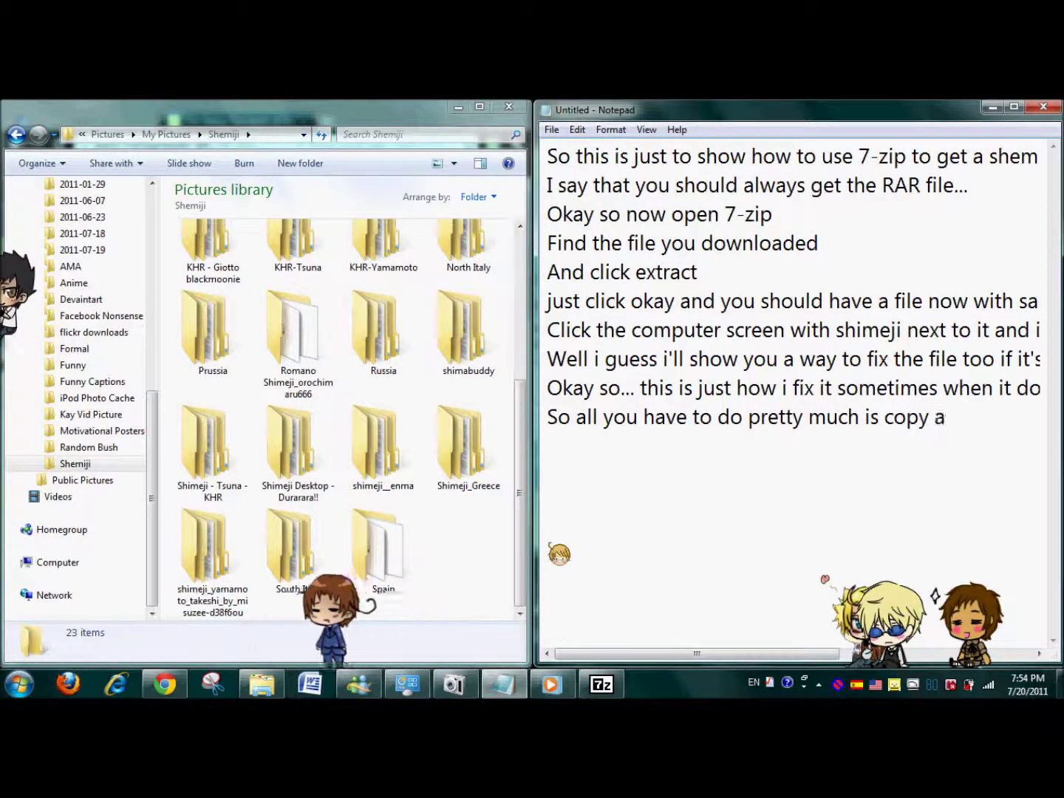
pyautogui.write('Shimeji f')
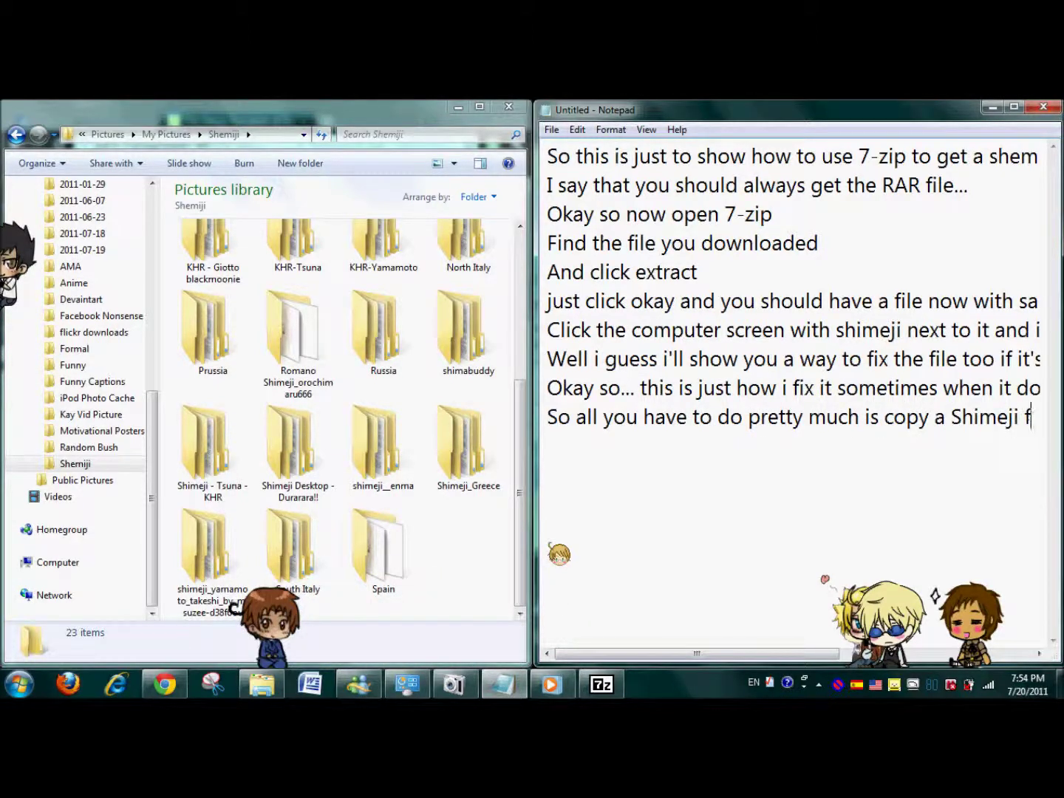
pyautogui.write('ile that working and ch')
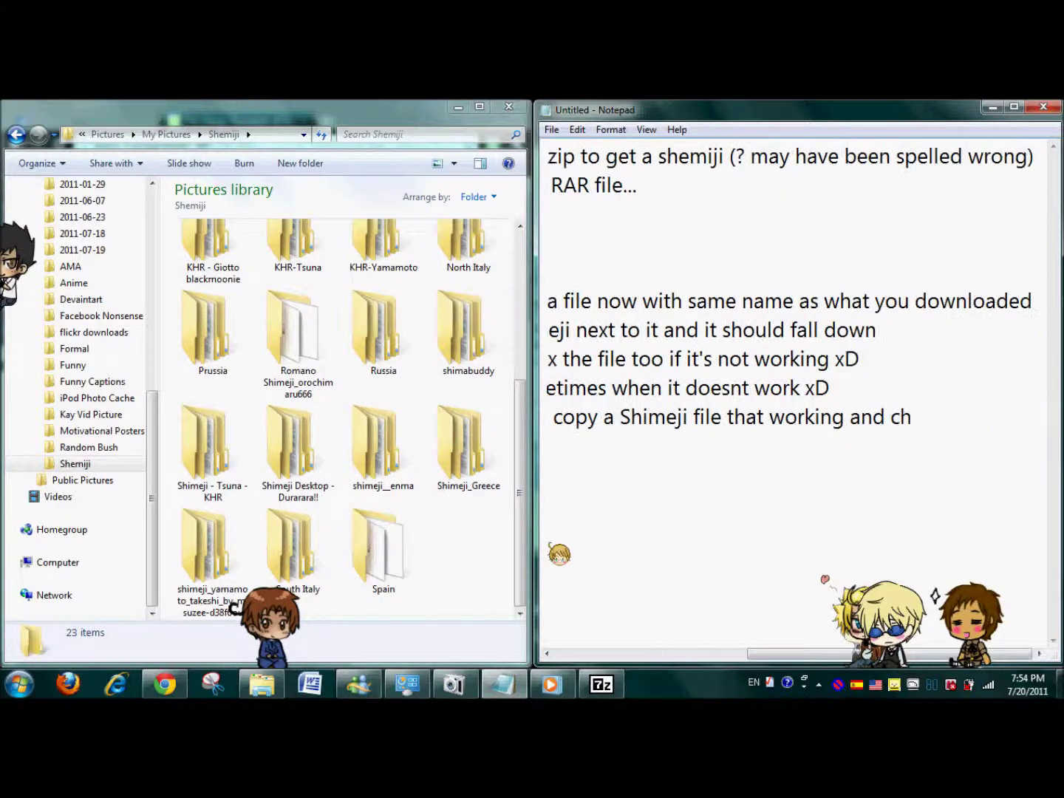
pyautogui.write('g fi')
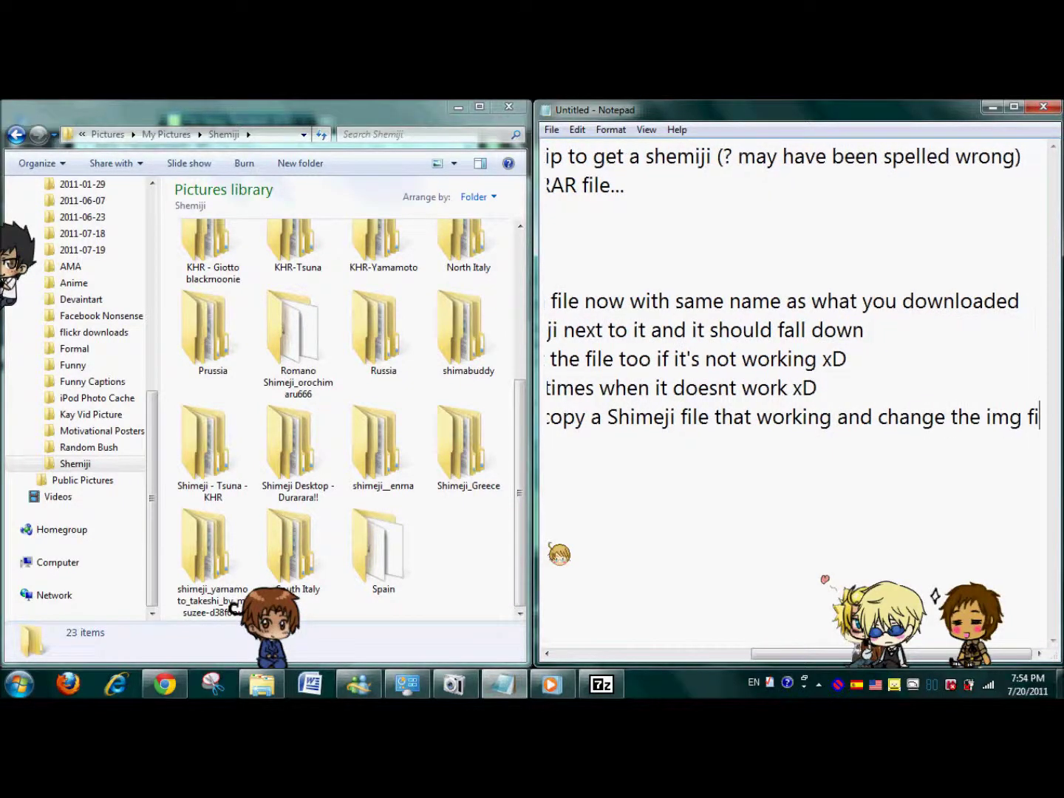
pyautogui.press('Return')
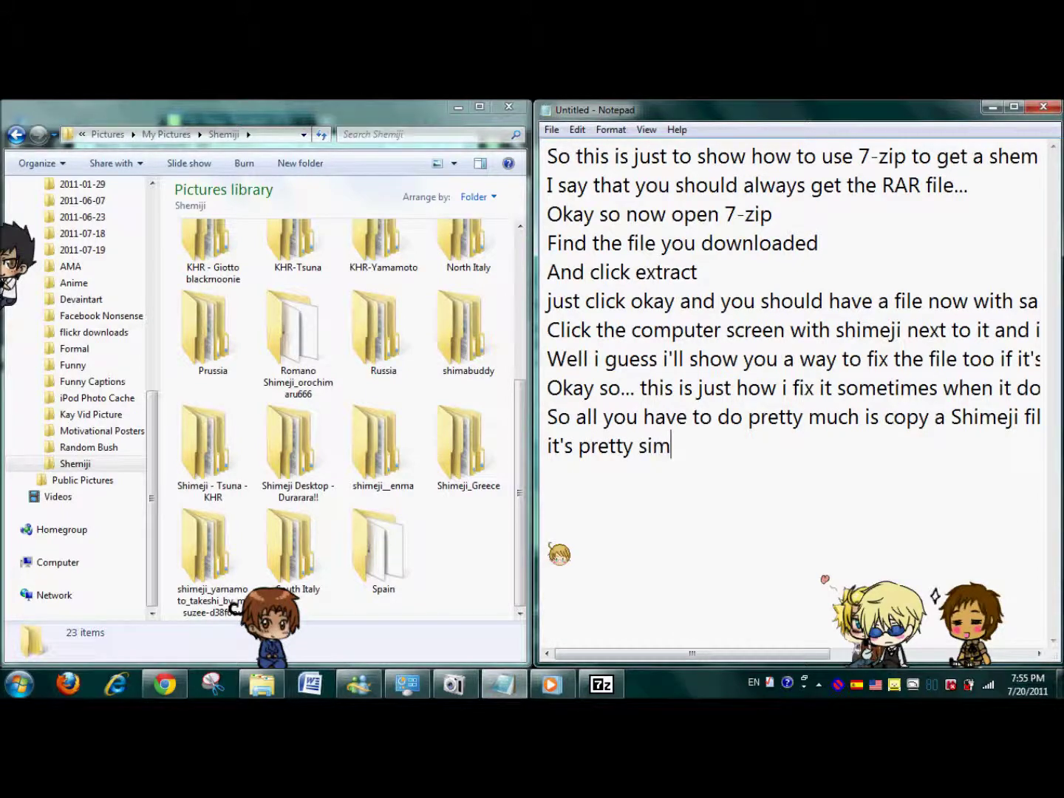
pyautogui.write("it's pretty simple so just watch :D")
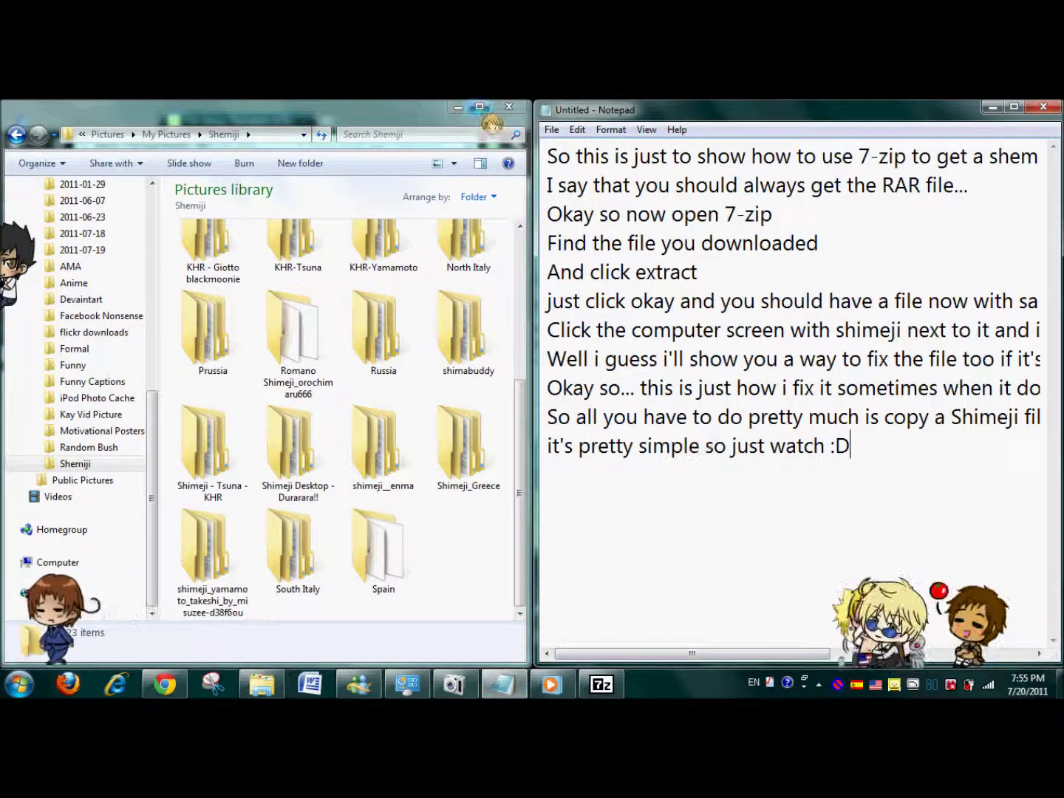
# - Duplicate the Spain folder in Shemiji to create 'Spain - Copy'
pyautogui.click(480, 107)
pyautogui.rightClick(387, 506)
pyautogui.click(429, 394)
pyautogui.rightClick(508, 507)
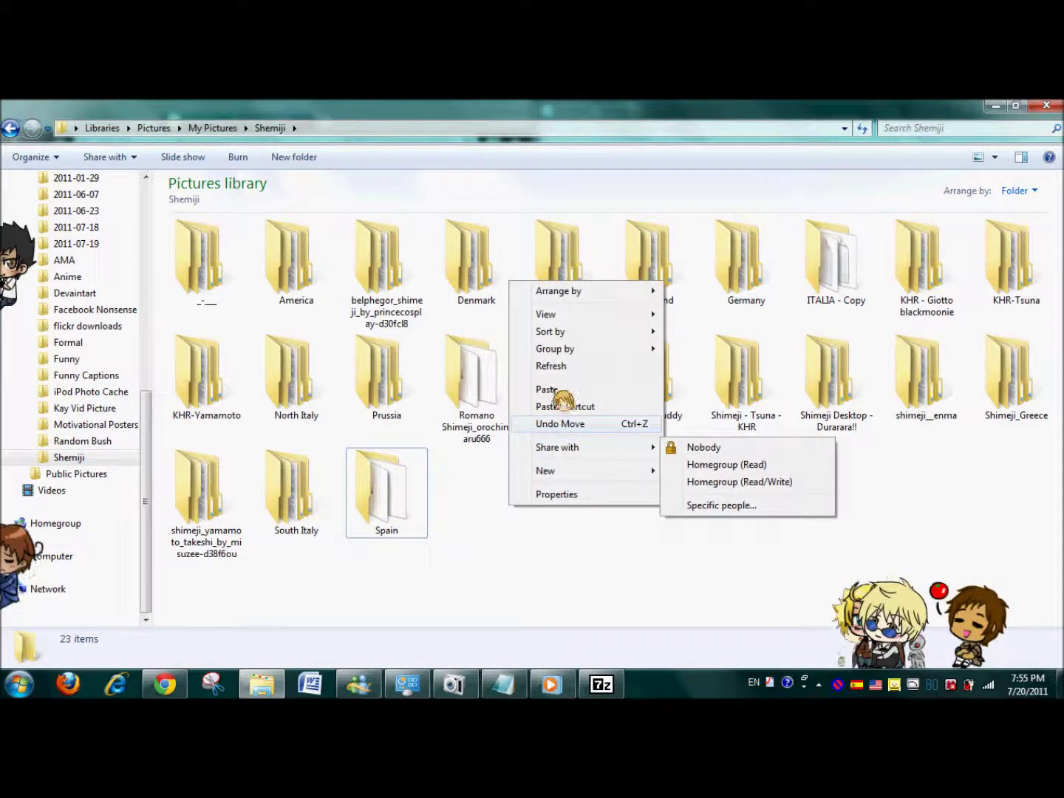
pyautogui.click(551, 388)
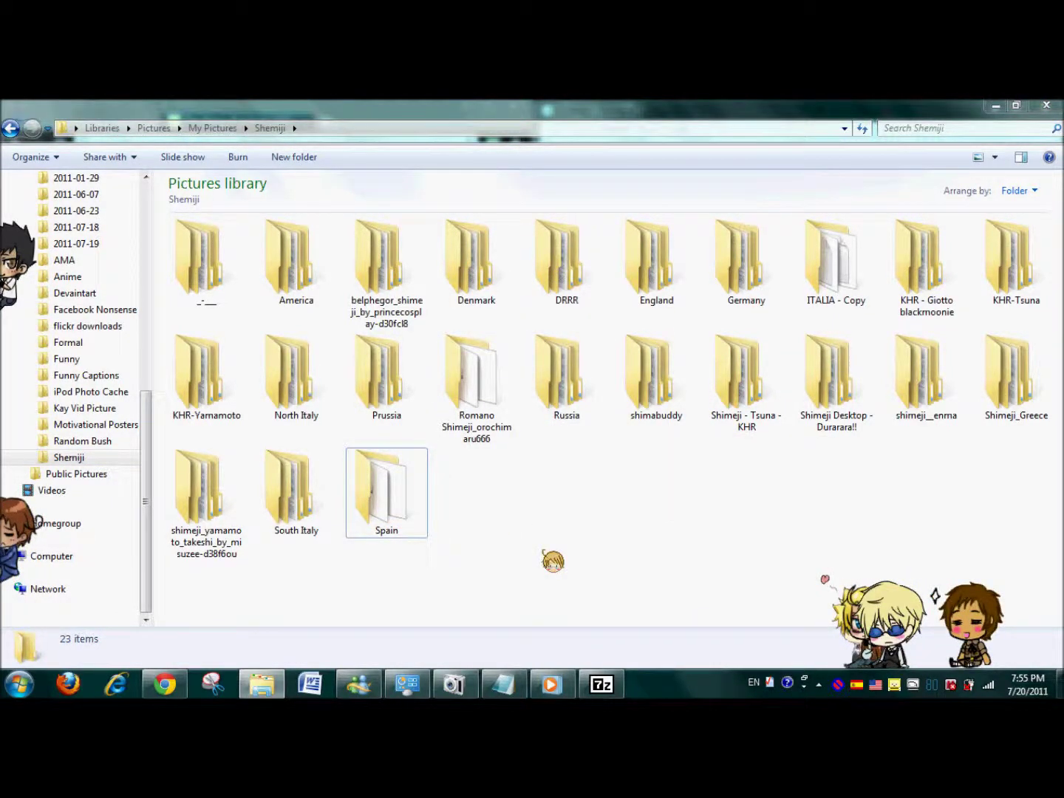
pyautogui.hotkey('ctrl', 'v')
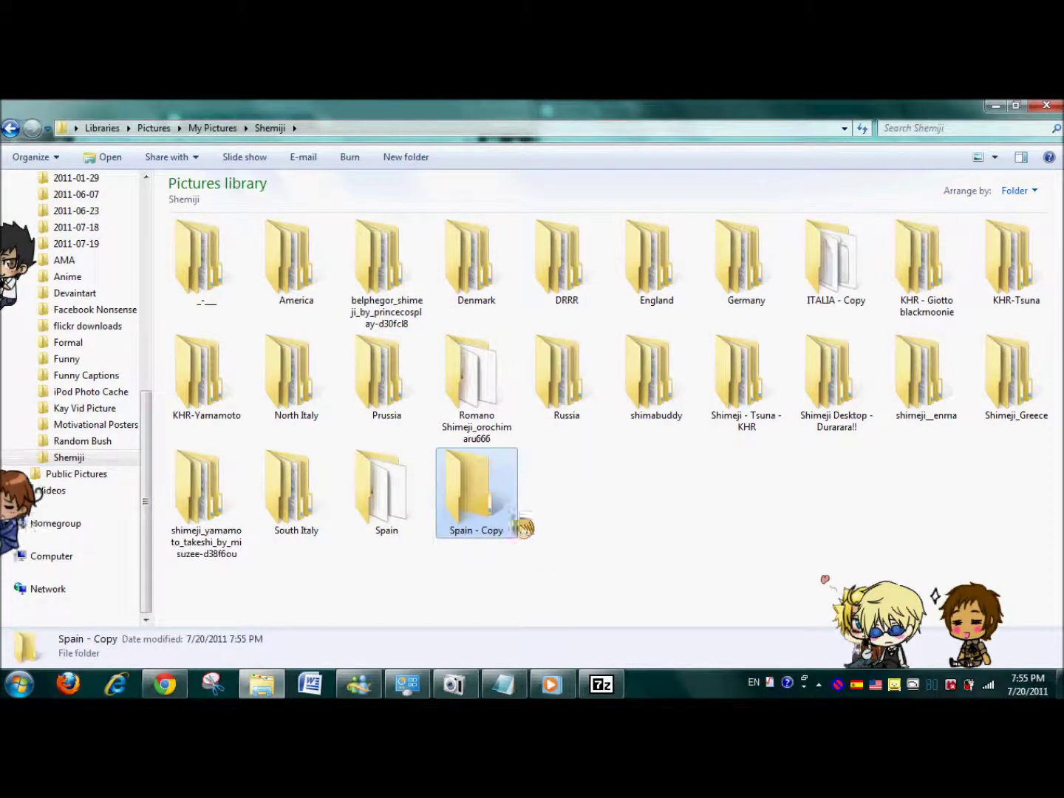
# - Copy the img folder from Romano Shimeji_orochimaru666, then open the Spain - Copy folder
pyautogui.doubleClick(484, 423)
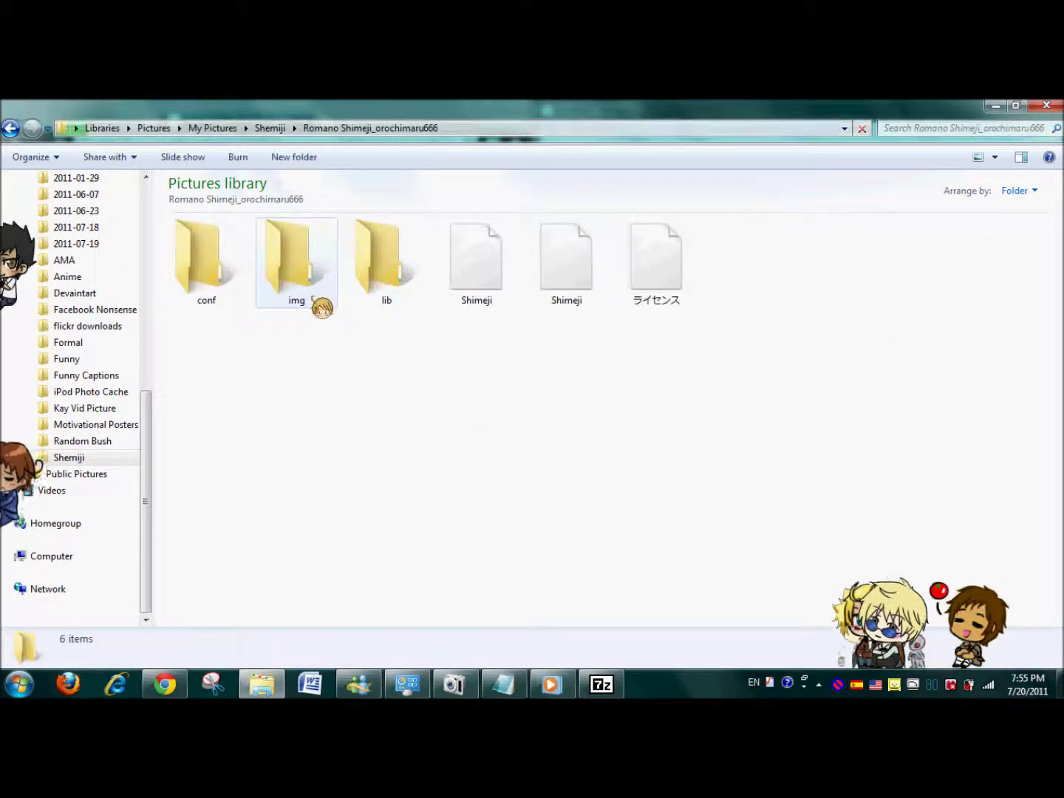
pyautogui.rightClick(312, 299)
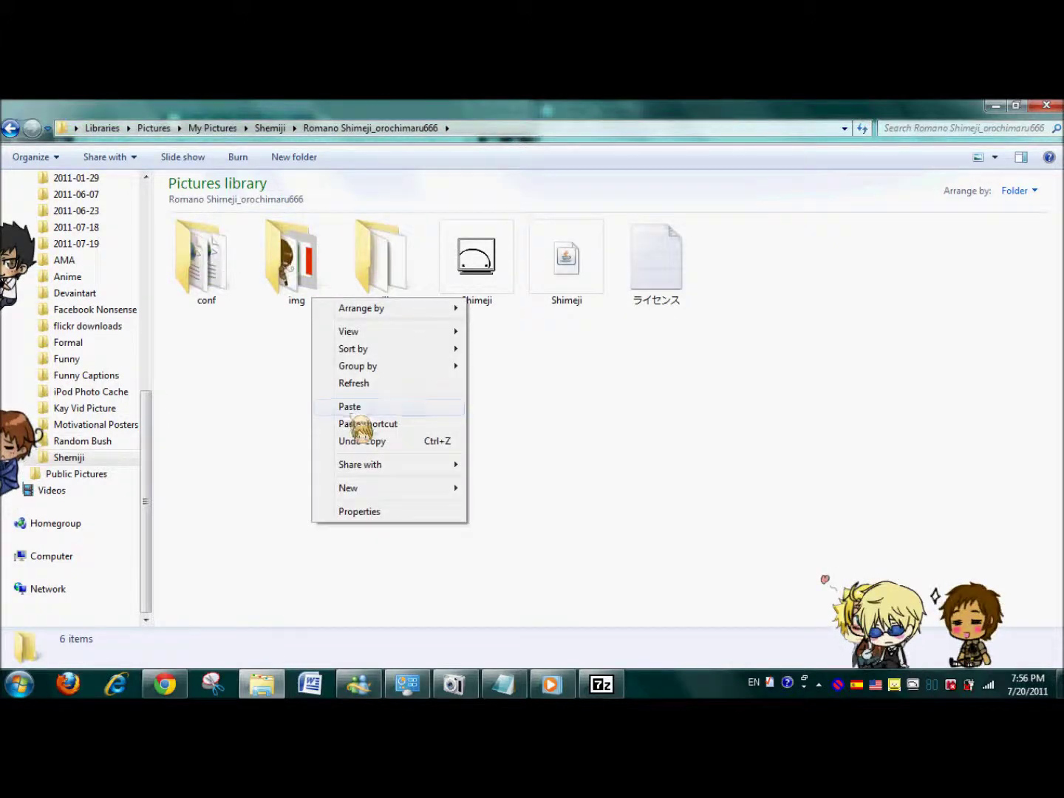
pyautogui.rightClick(289, 279)
pyautogui.click(355, 499)
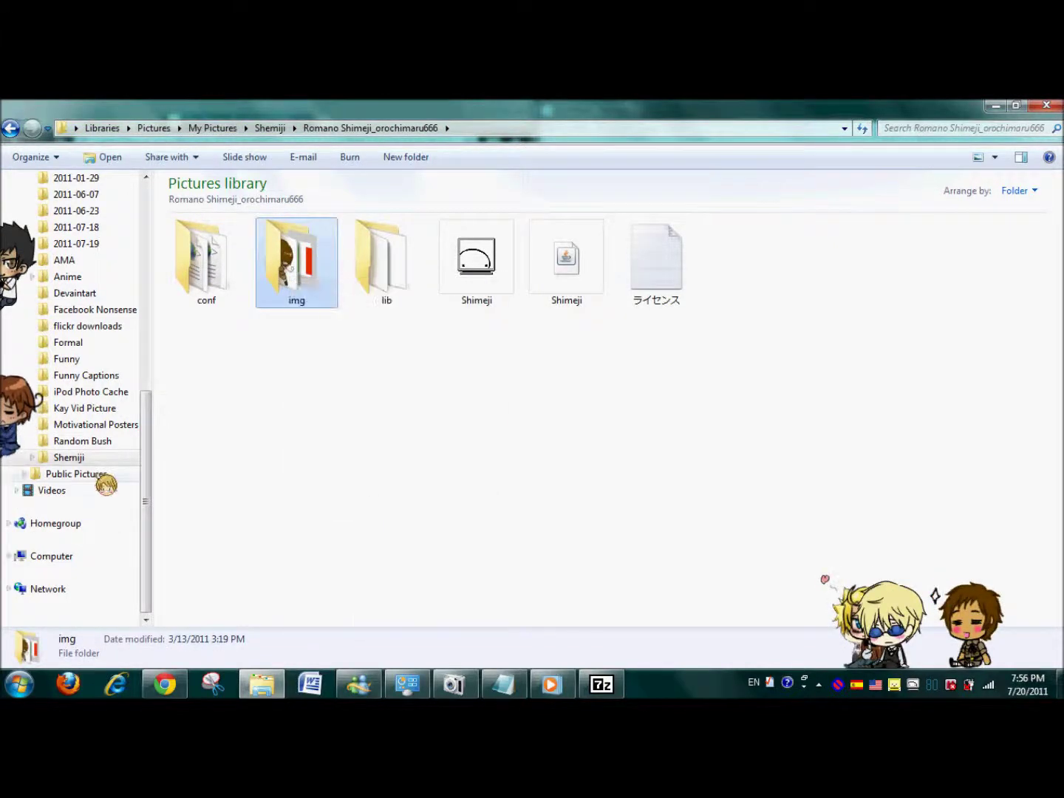
pyautogui.click(96, 461)
pyautogui.doubleClick(474, 495)
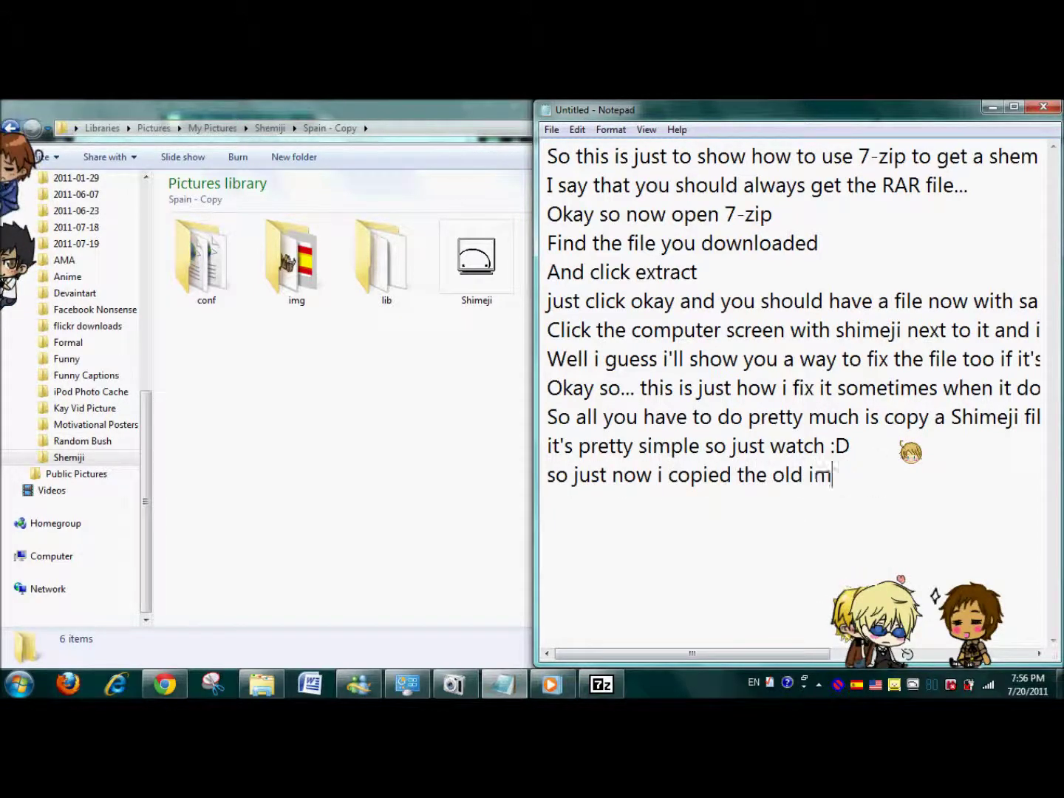
# - Note that img was copied from romano's file and Spain's copy's img will be deleted
pyautogui.write('romanno')
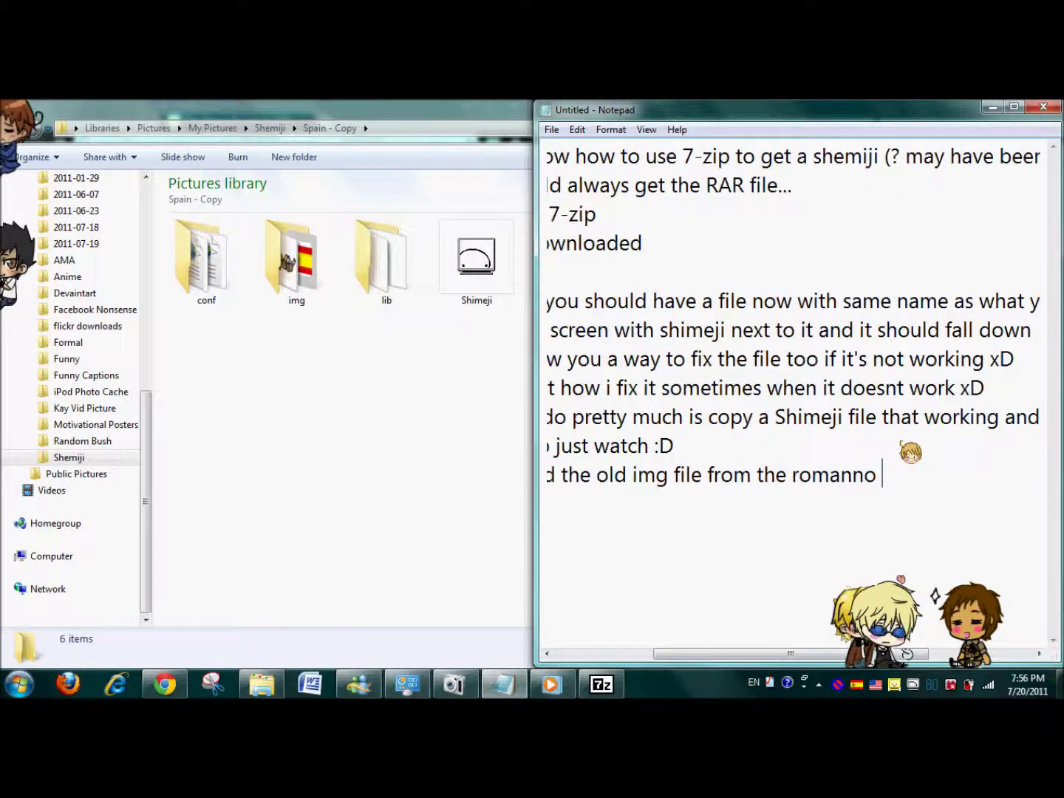
pyautogui.press('BackSpace')
pyautogui.press('BackSpace')
pyautogui.press('BackSpace')
pyautogui.write('o file')
pyautogui.press('Return')
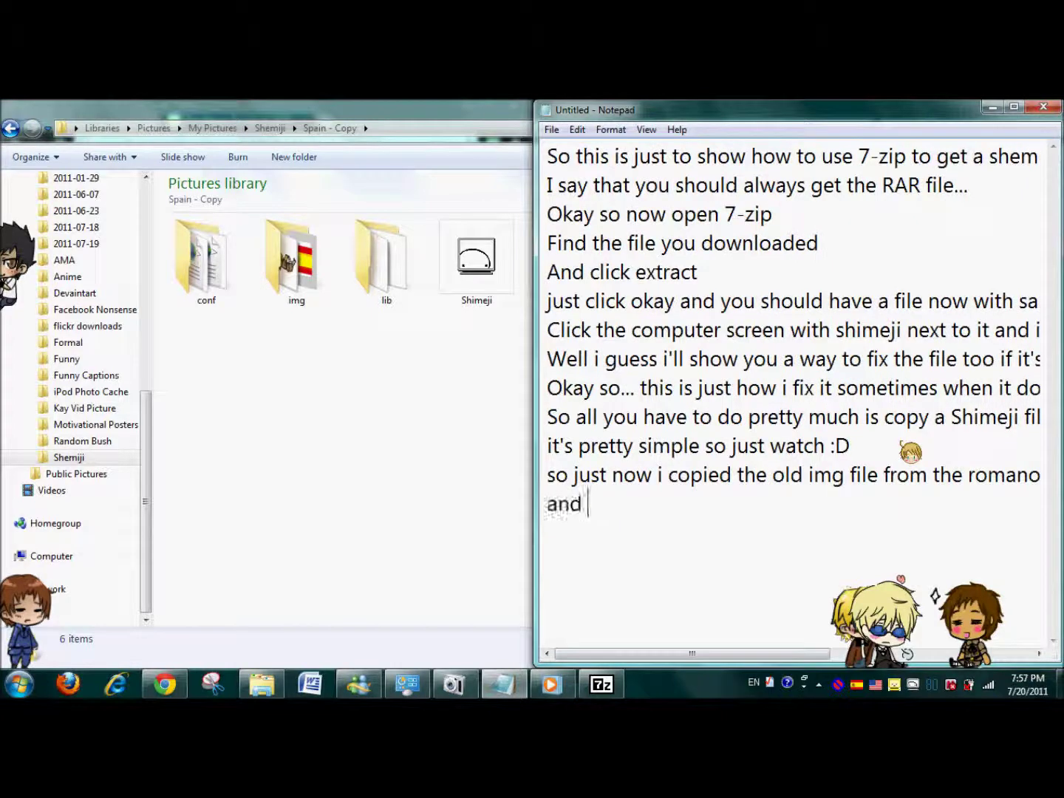
pyautogui.write("and now i'm gonna delet")
pyautogui.press('BackSpace')
pyautogui.press('BackSpace')
pyautogui.press('BackSpace')
pyautogui.write('lte')
pyautogui.press('BackSpace')
pyautogui.press('BackSpace')
pyautogui.write('ete the one in the copy of spains fil')
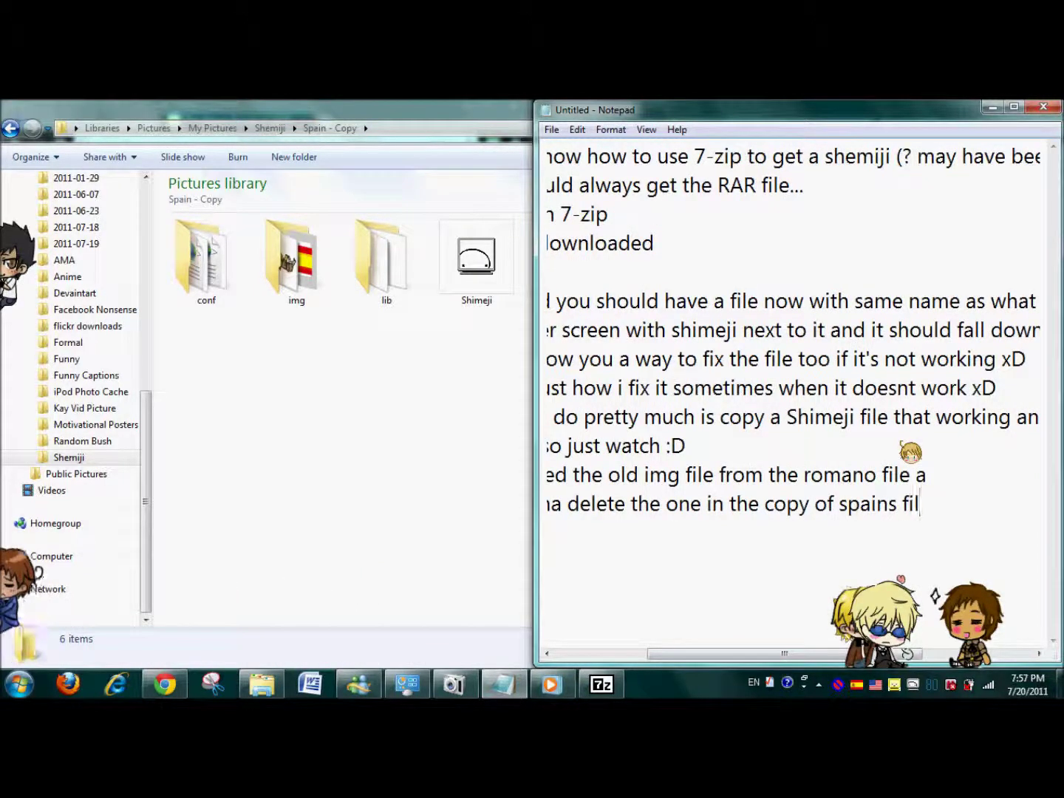
# - Delete the broken img folder inside Spain - Copy and start an 'and now' note line
pyautogui.doubleClick(482, 111)
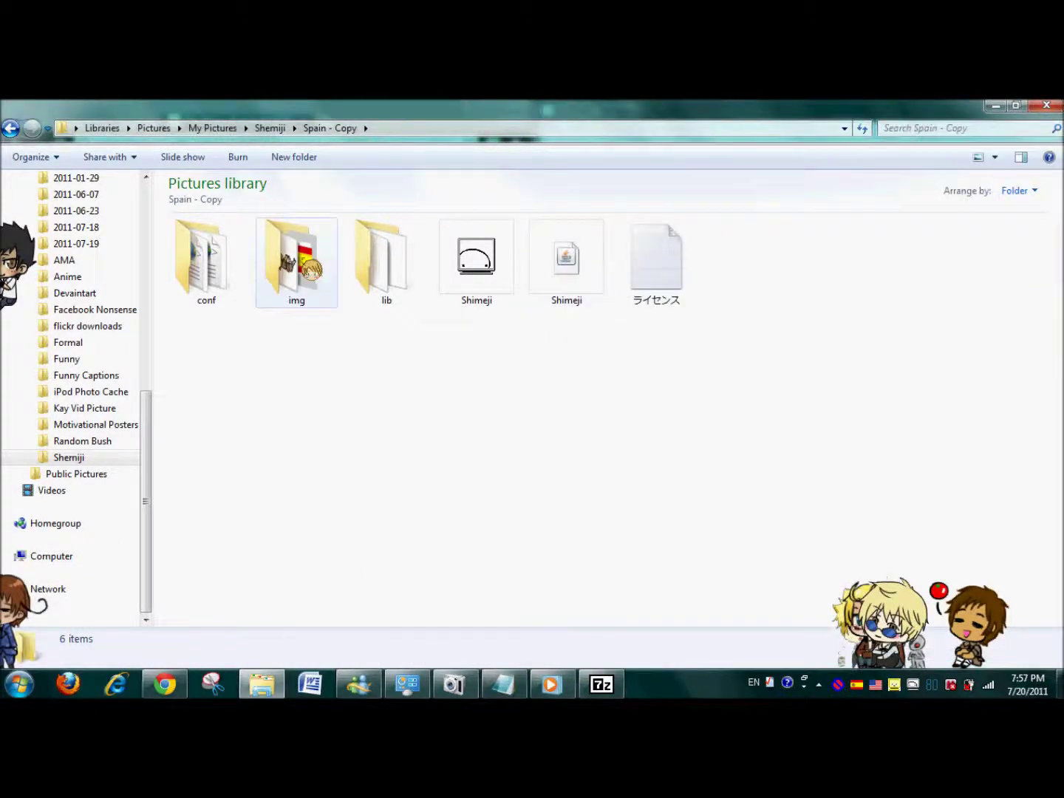
pyautogui.rightClick(299, 260)
pyautogui.click(363, 539)
pyautogui.press('Return')
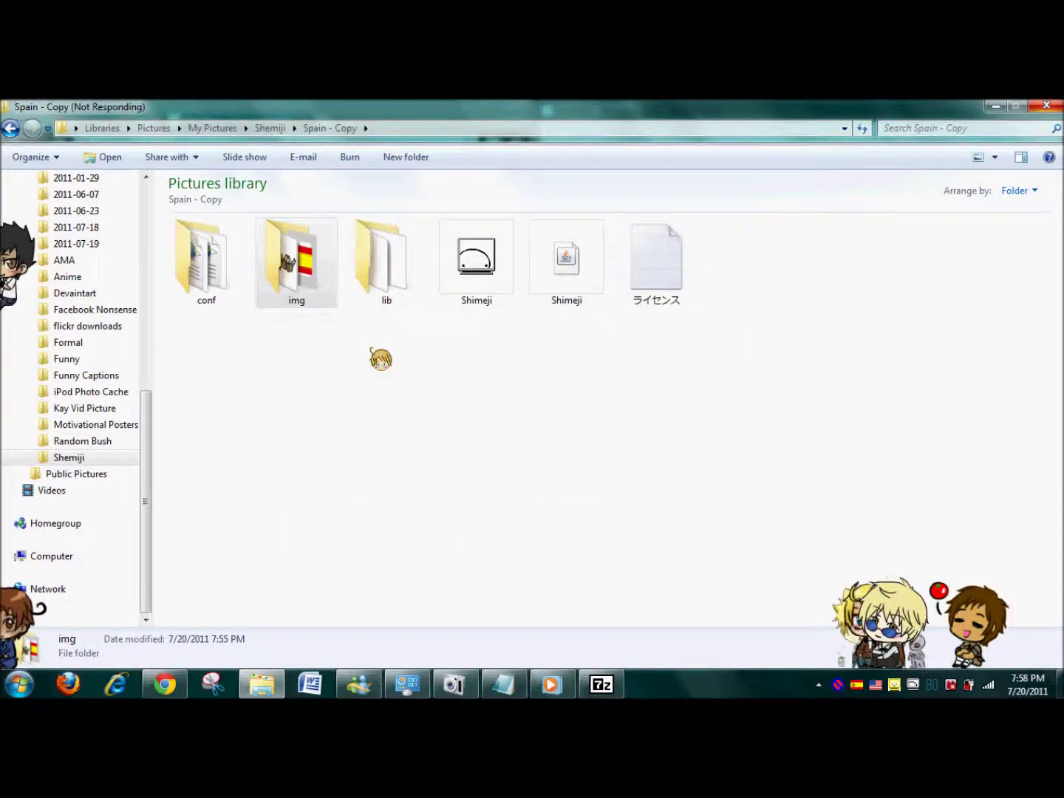
pyautogui.click(948, 517)
pyautogui.press('Return')
pyautogui.write("and now i just paste the one from Romano's file :D")
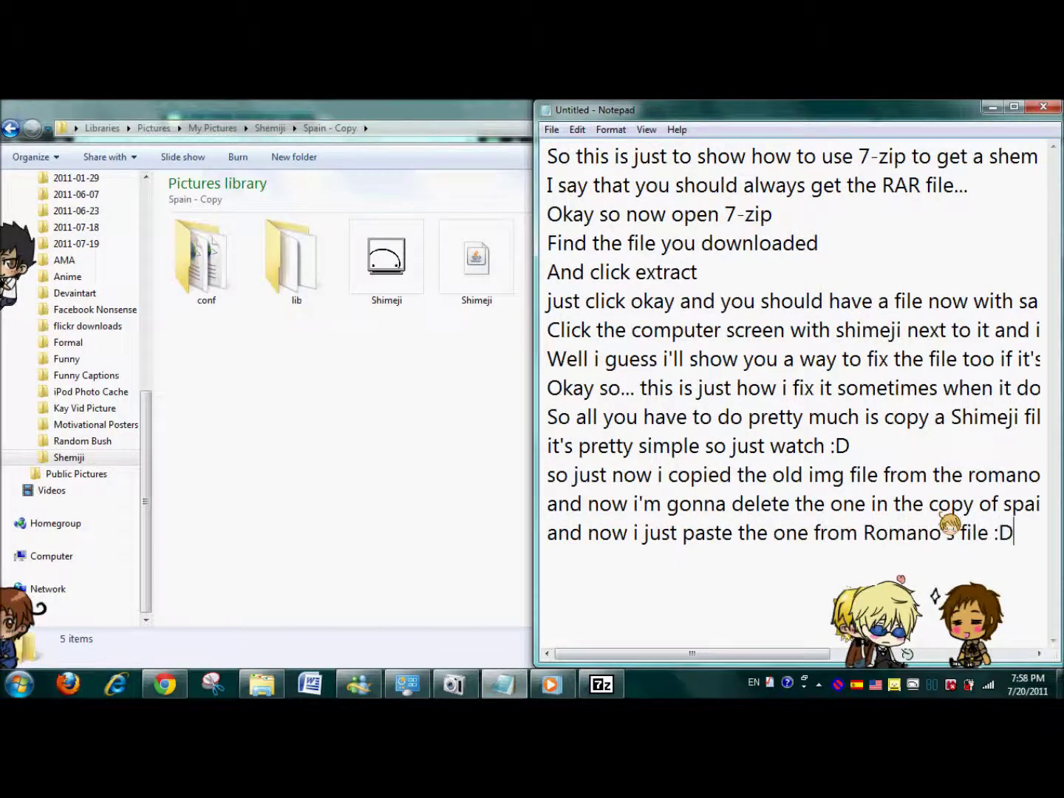
# - Paste Romano's img folder into Spain - Copy and launch its Shimeji application
pyautogui.rightClick(410, 376)
pyautogui.click(478, 483)
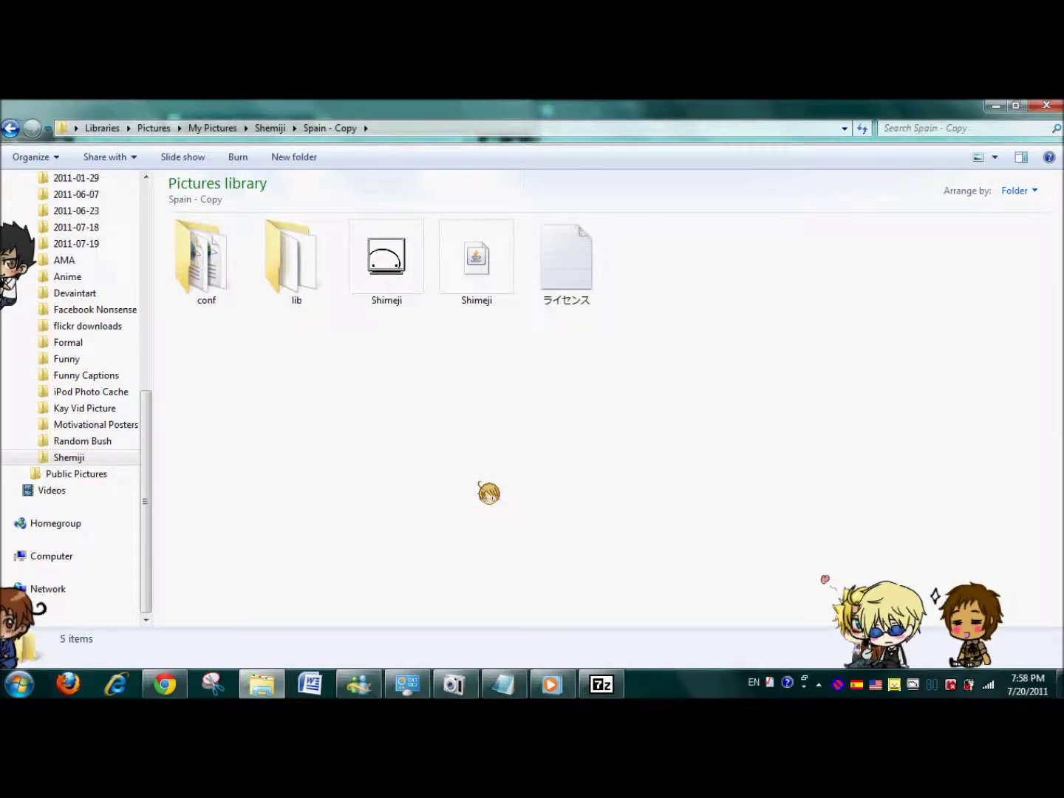
pyautogui.hotkey('ctrl', 'v')
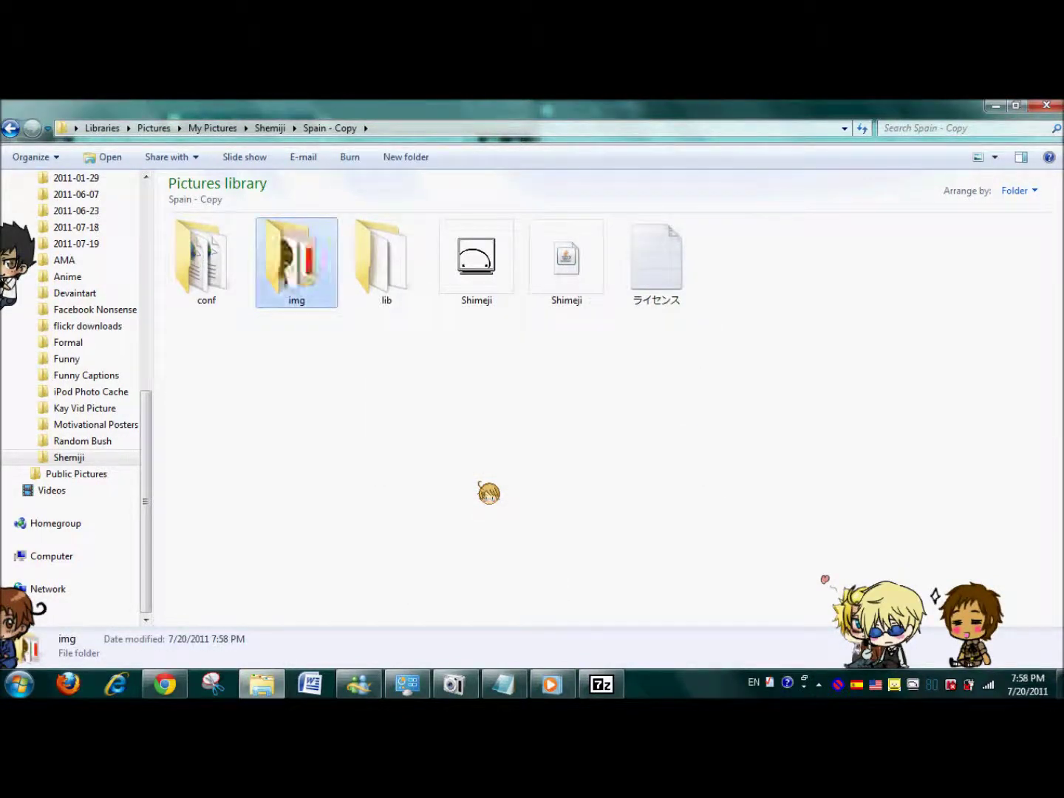
pyautogui.click(486, 289)
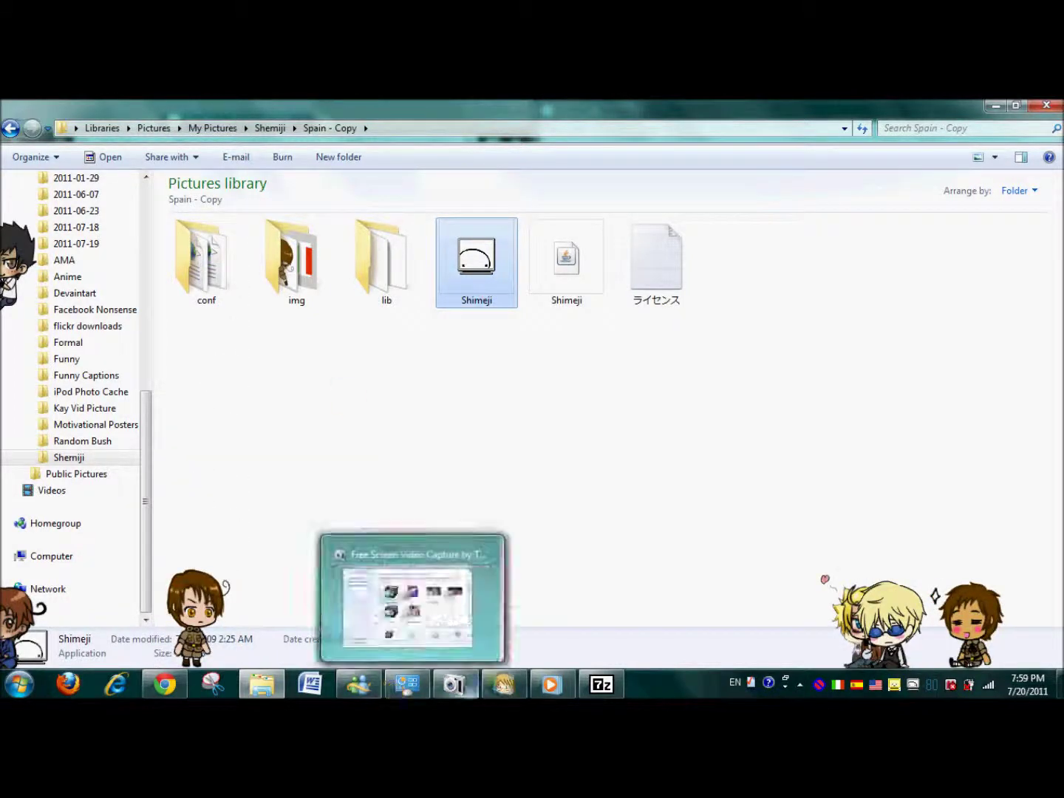
pyautogui.click(503, 685)
# - Exit the running Shimeji tray app and note that fully typed instructions will go in the description
pyautogui.rightClick(817, 681)
pyautogui.click(804, 669)
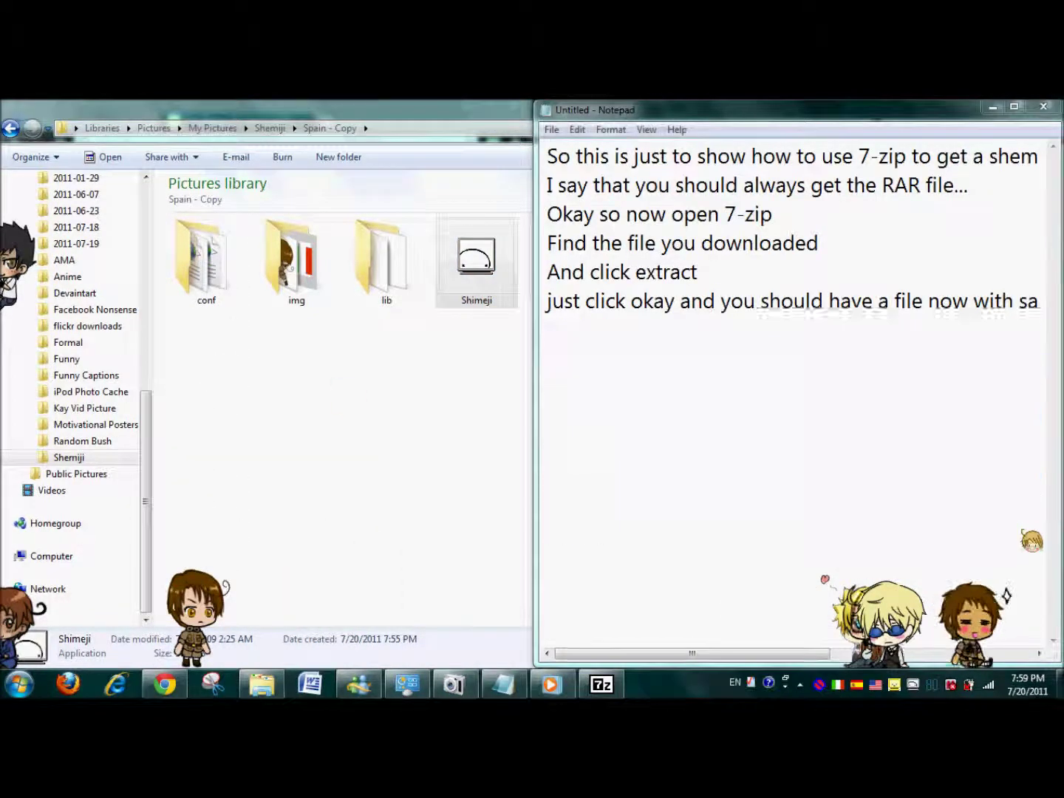
pyautogui.click(1021, 531)
pyautogui.press('Return')
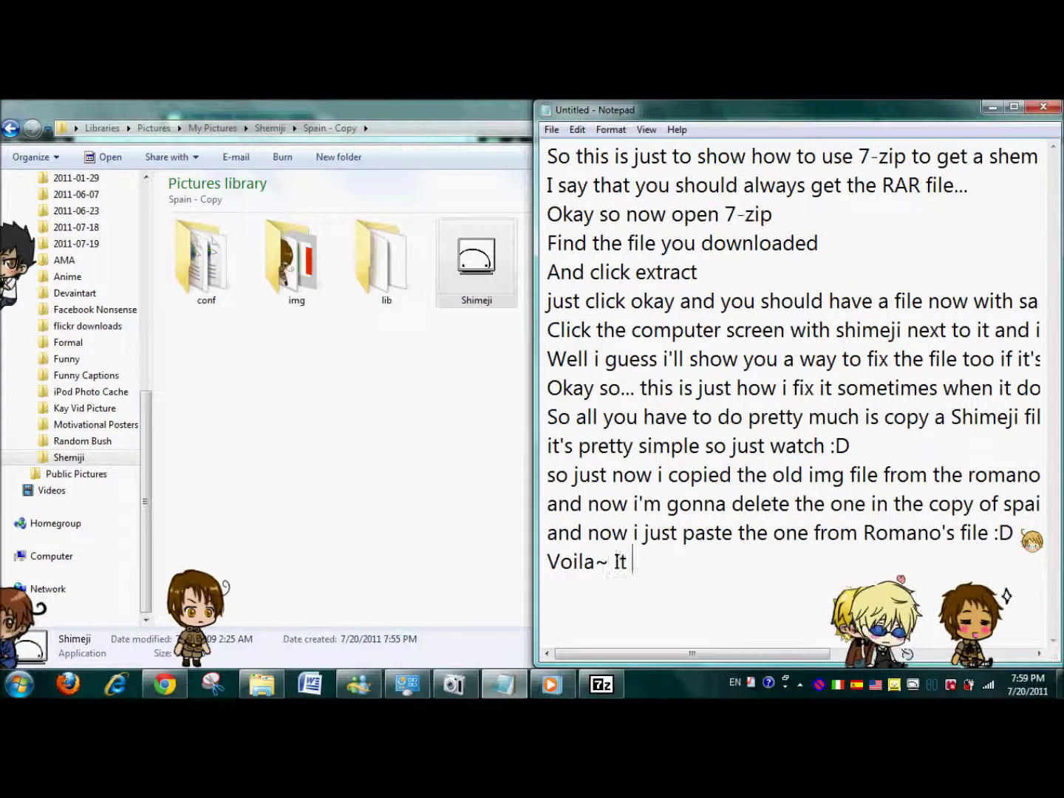
pyautogui.write("! I'm goiing to")
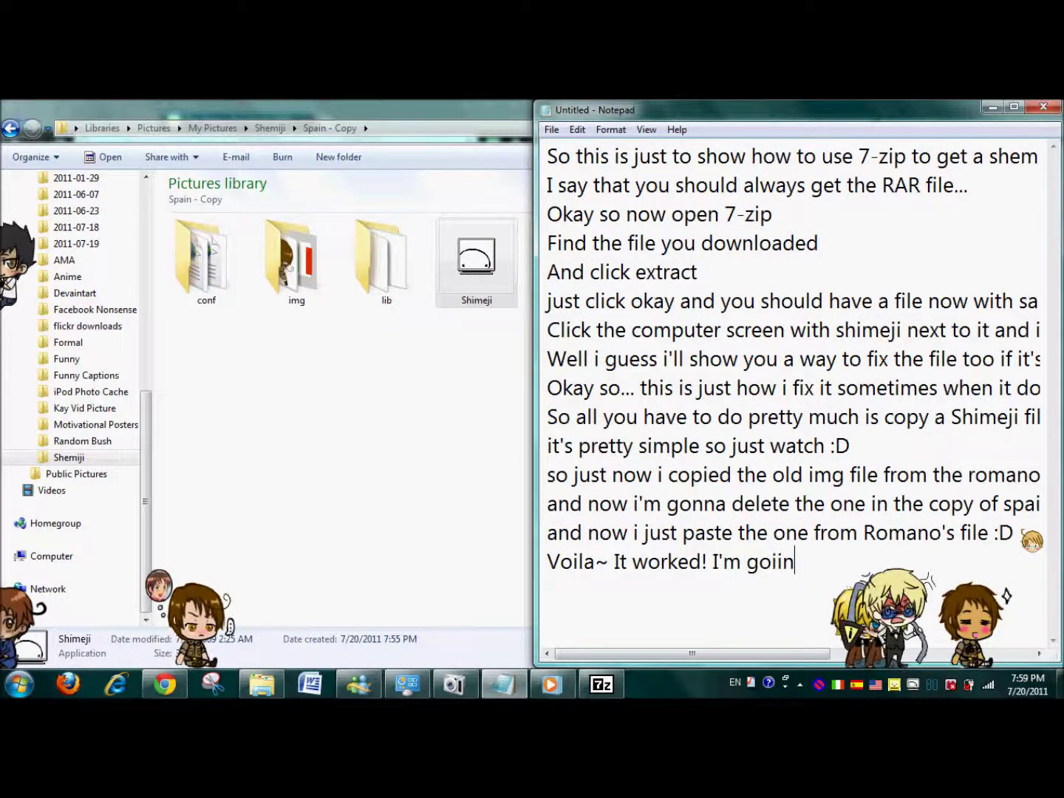
pyautogui.press('Return')
pyautogui.press('Return')
pyautogui.press('Return')
pyautogui.press('Return')
pyautogui.press('Return')
pyautogui.press('Return')
pyautogui.press('Return')
pyautogui.press('Return')
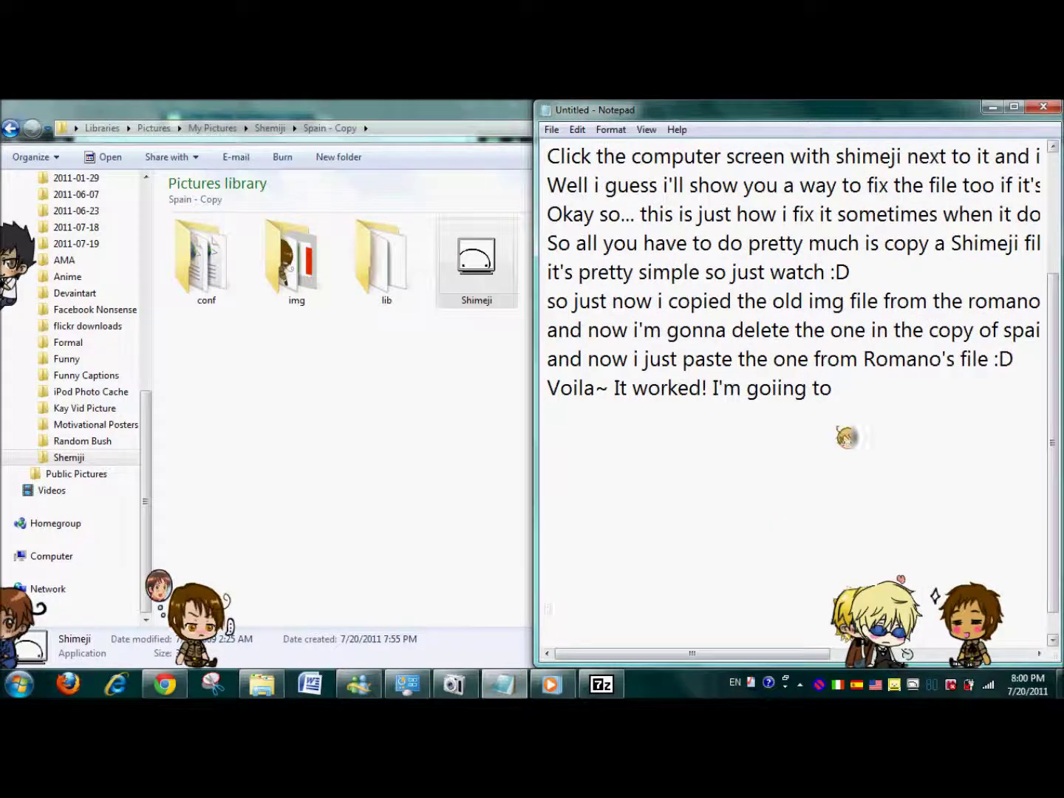
pyautogui.click(784, 388)
pyautogui.press('BackSpace')
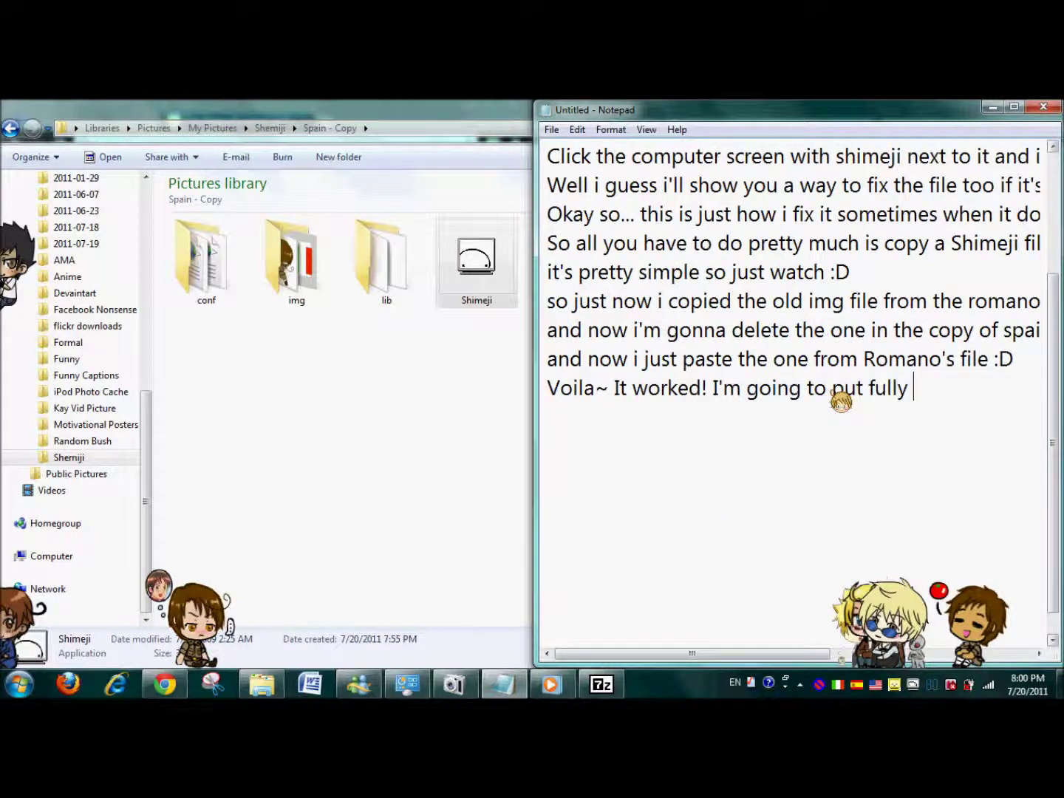
pyautogui.write('put fully typed inst')
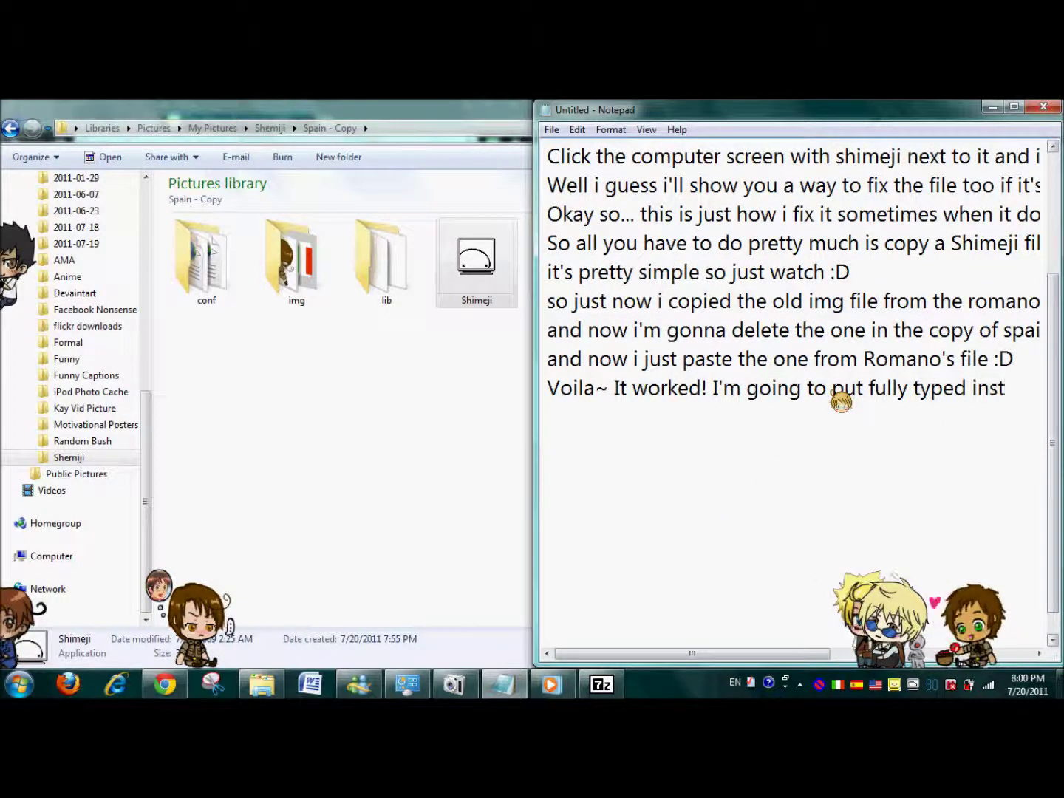
pyautogui.write('rutions in the description')
# - Add closing lines 'just ask if you have any questions xD' and 'Hope this helped~~~~'
pyautogui.press('Return')
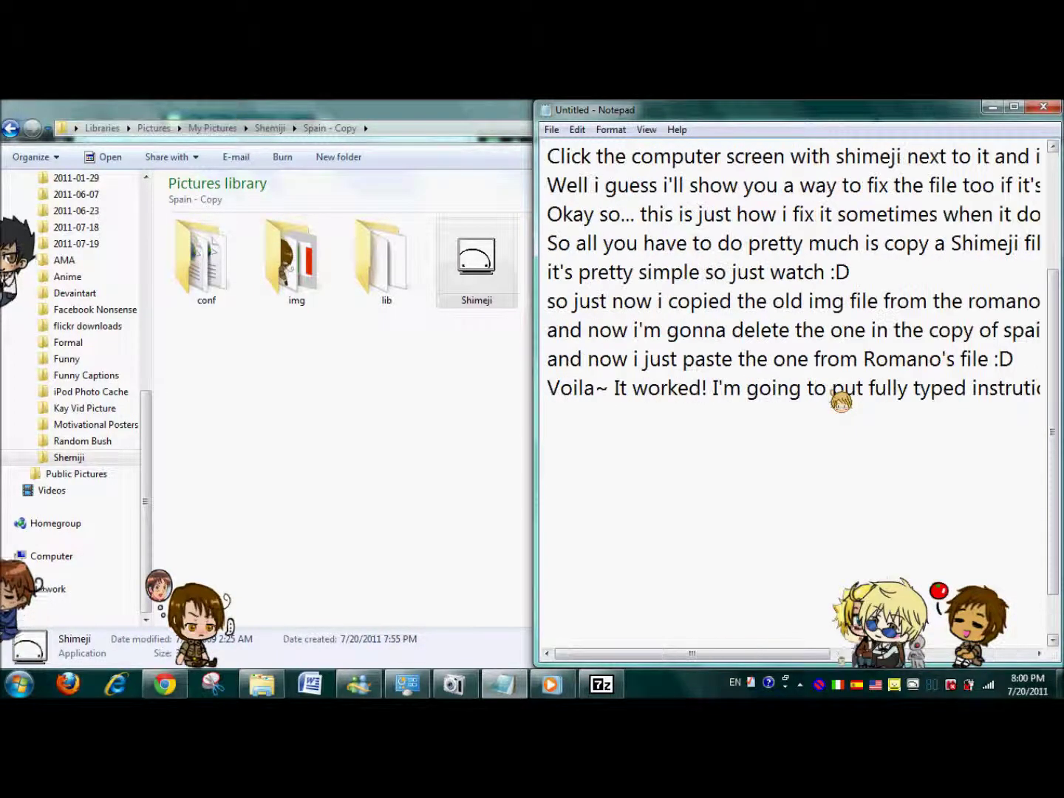
pyautogui.write('just ask if you have any qu')
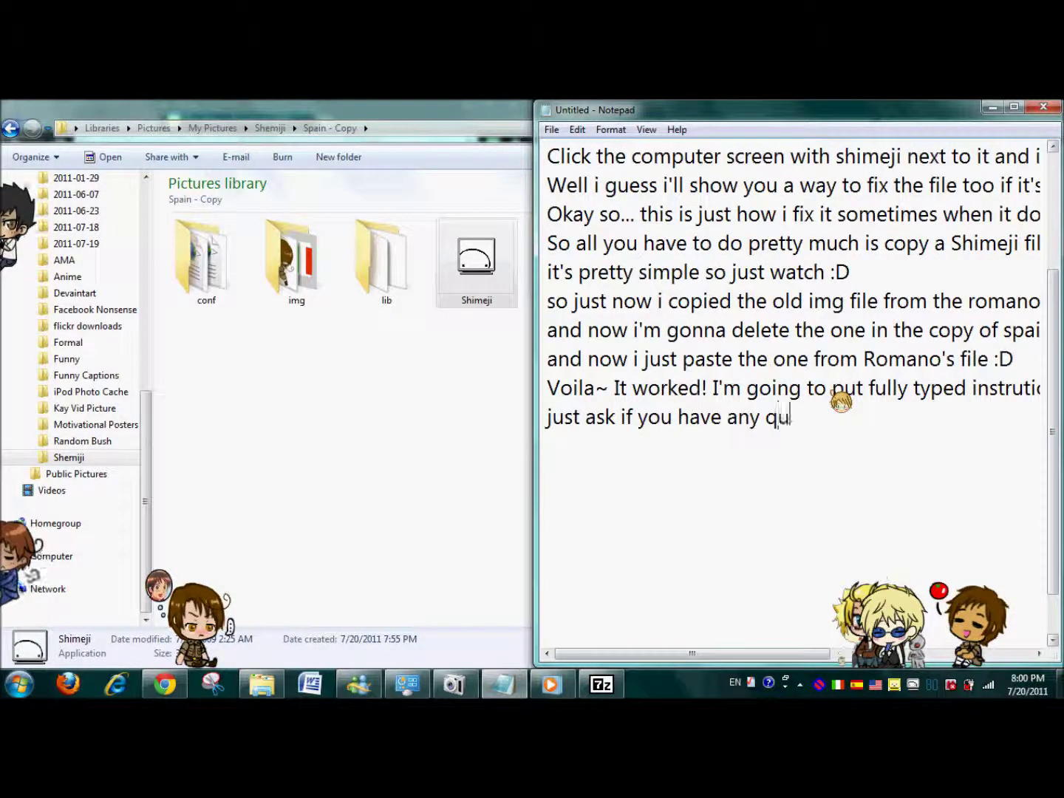
pyautogui.write('estions xD')
pyautogui.press('Return')
pyautogui.write('Hope this he')
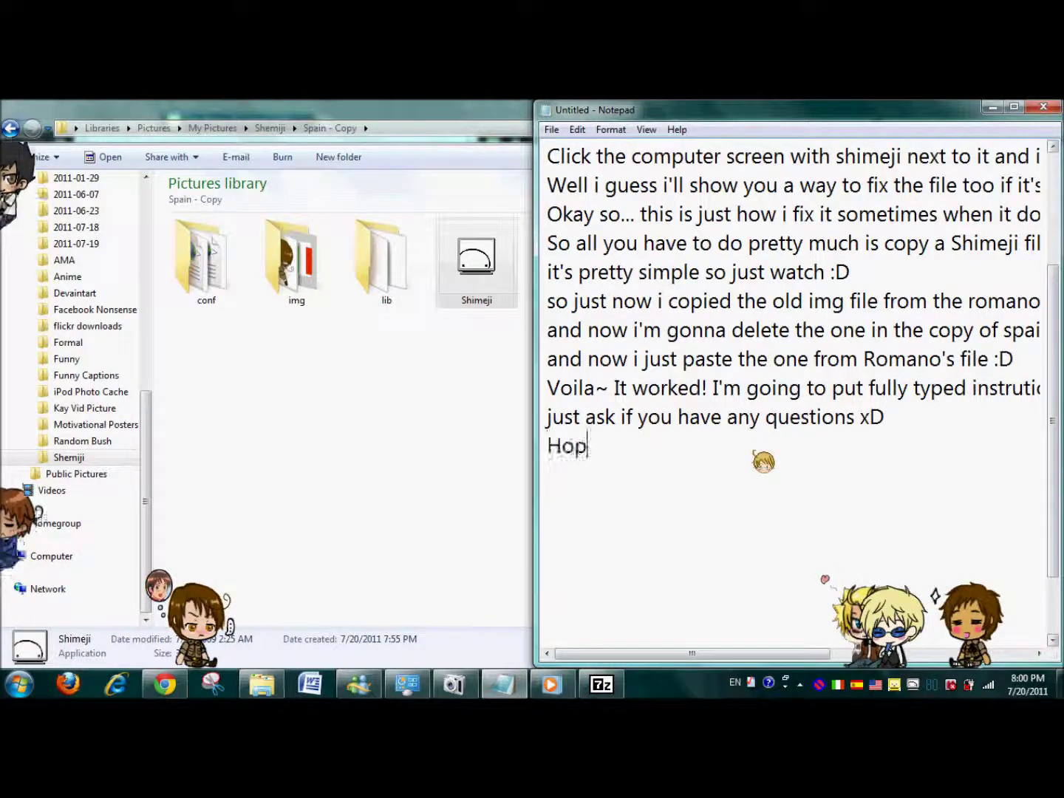
pyautogui.write('lped~~~~')
pyautogui.click(454, 684)
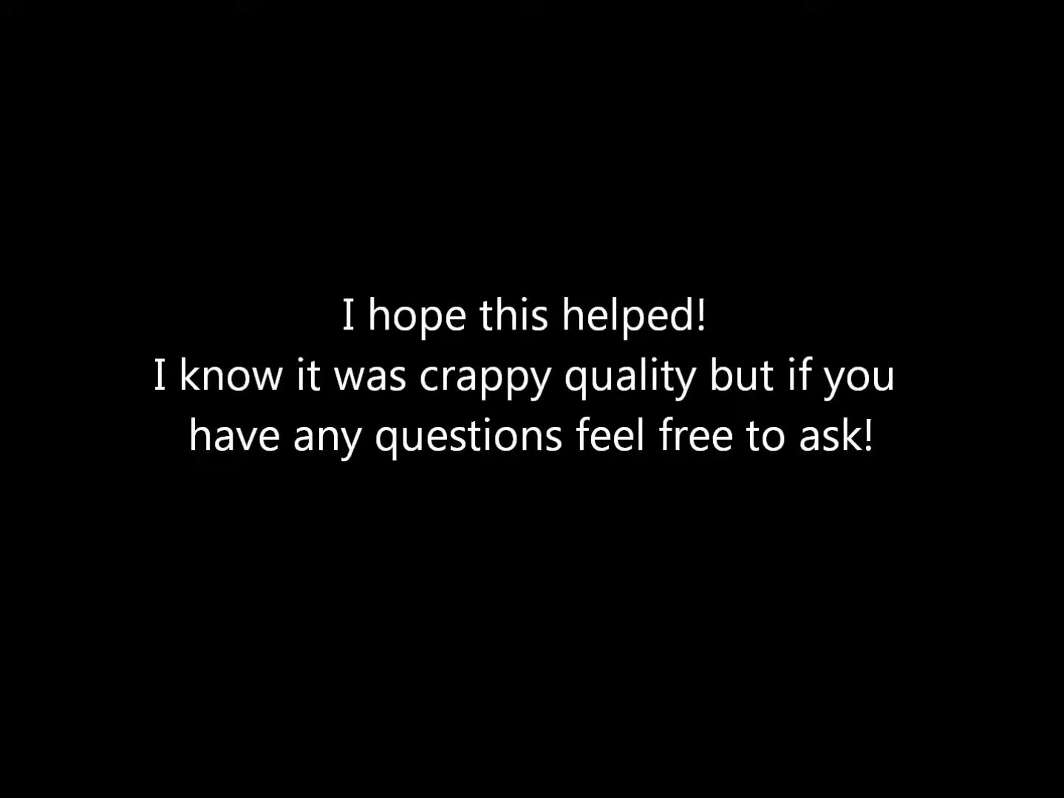